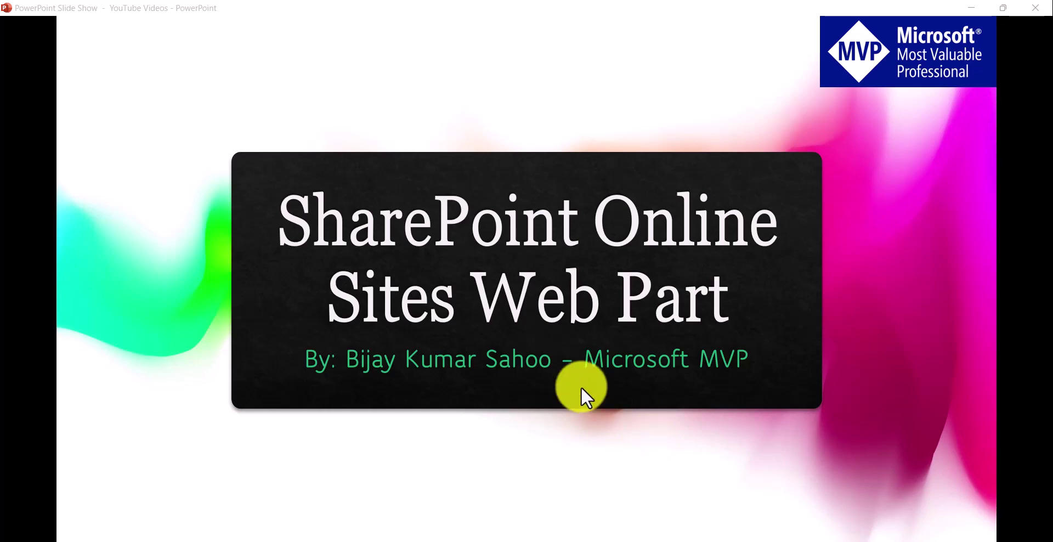
Leave the PowerPoint slideshow and bring up the Learn Microsoft 365 SharePoint site.
key("alt+Tab")
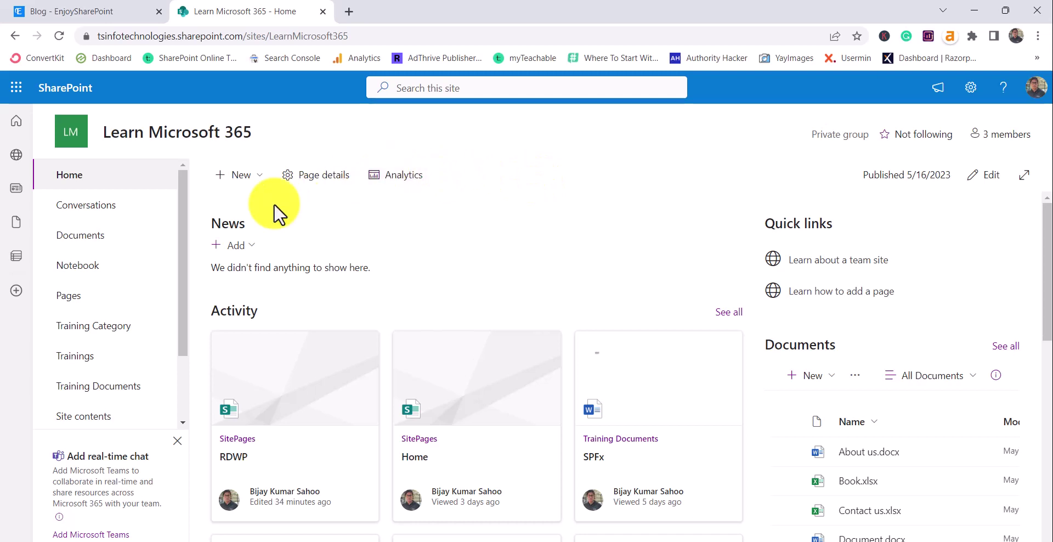
Create a new site page from the Blank template using New > Page on the Home page.
left_click(99, 298)
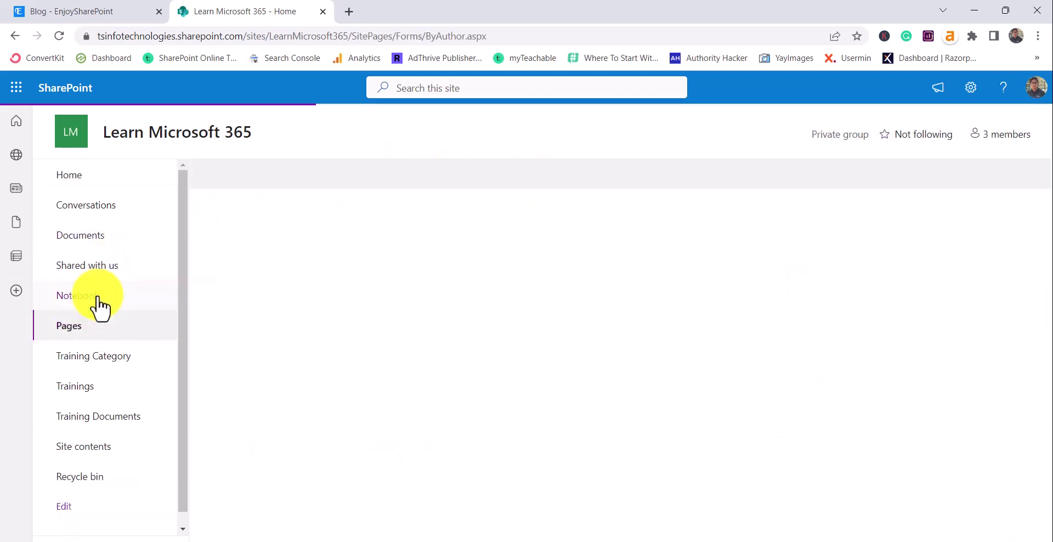
left_click(256, 177)
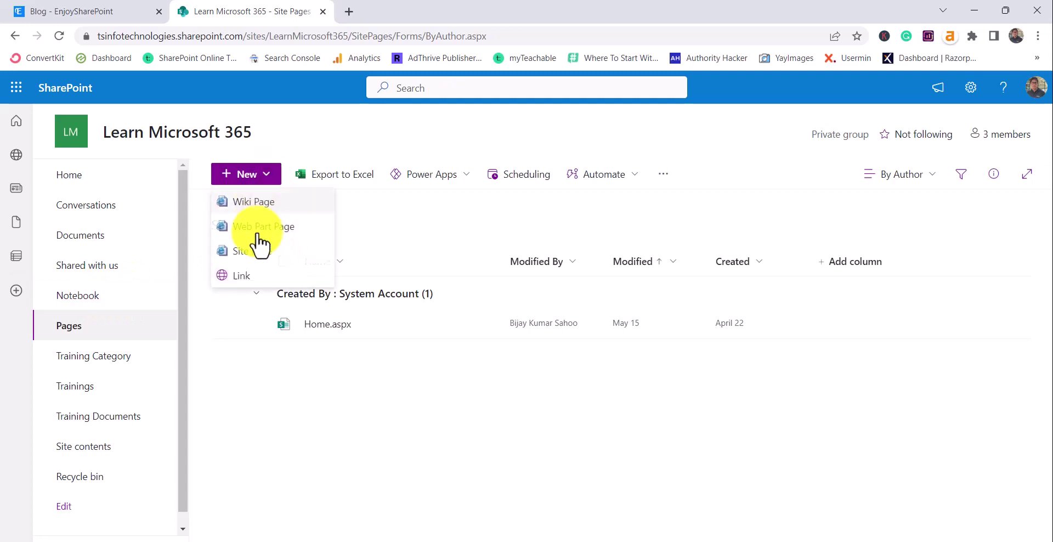
left_click(88, 175)
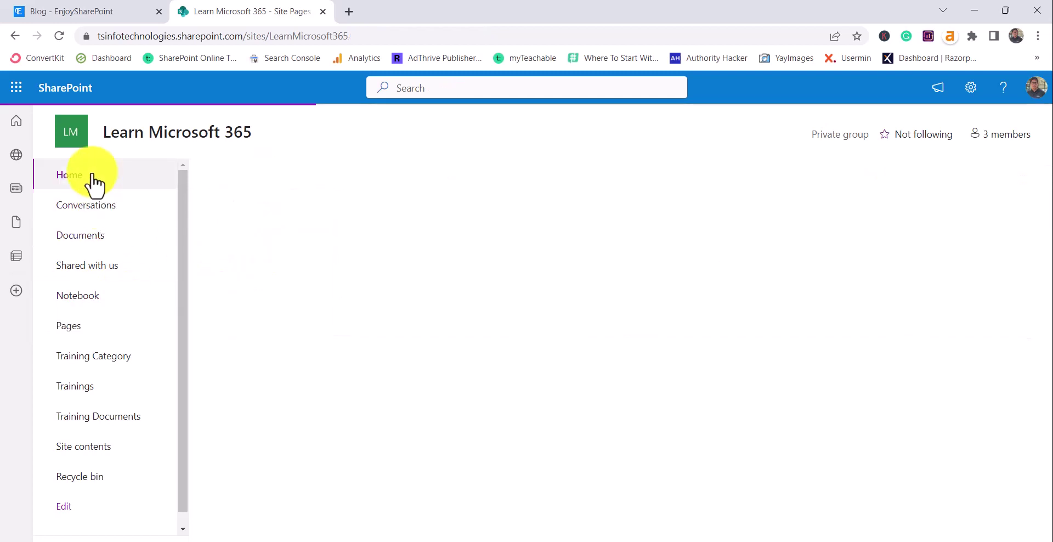
left_click(243, 175)
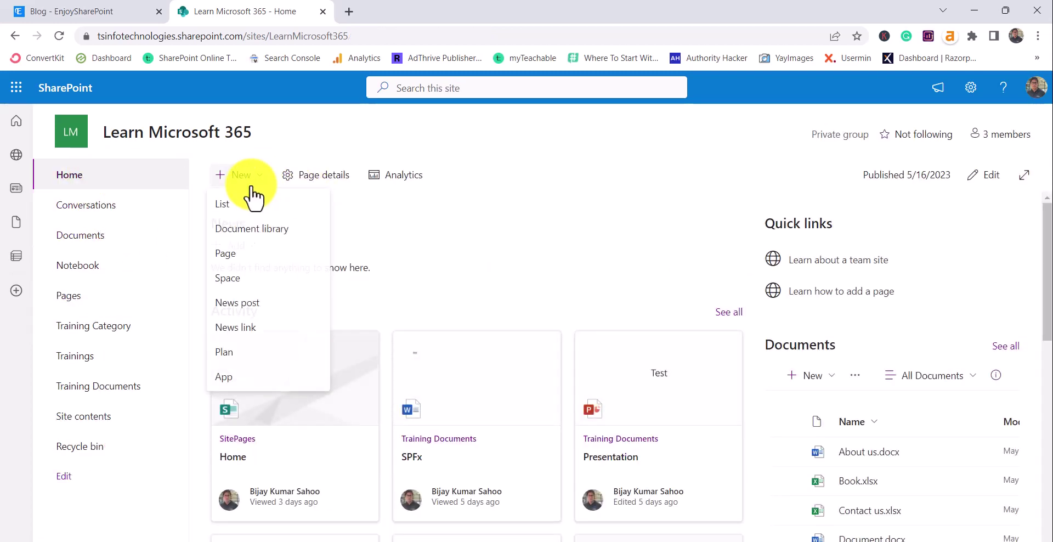
left_click(240, 253)
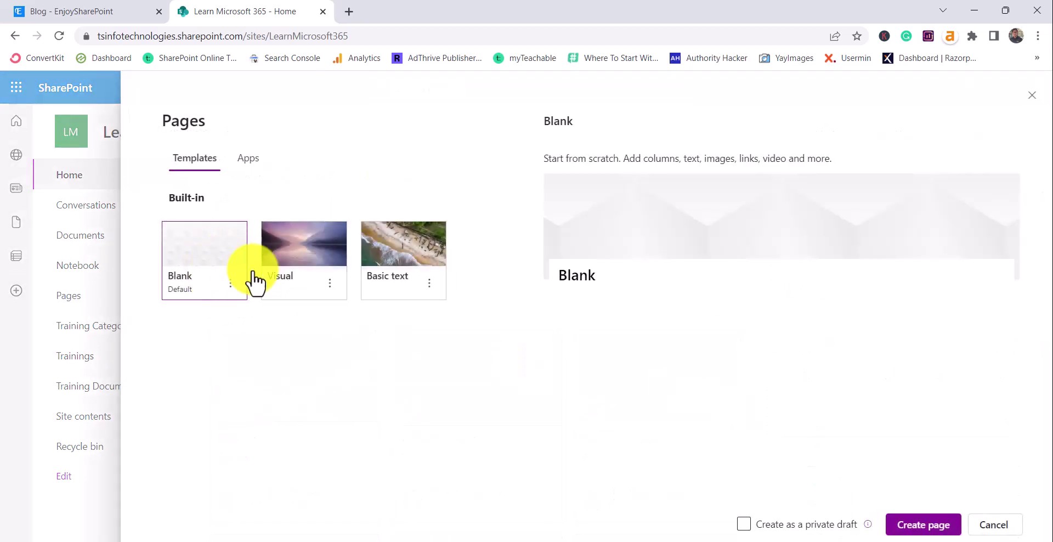
left_click(927, 525)
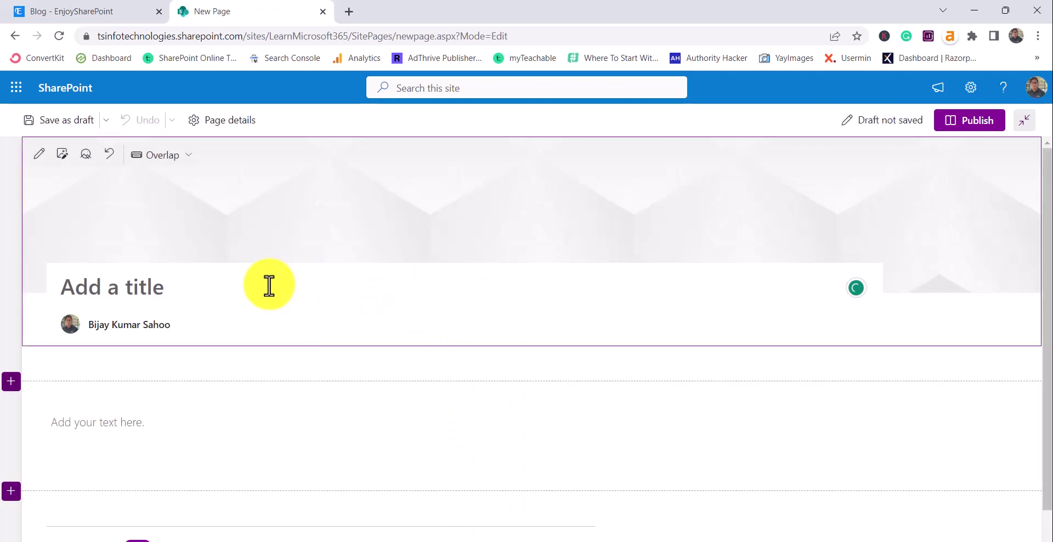
Enter 'SitesWP' as the page title, fixing the stray letter, and publish the page.
type("Sitesw")
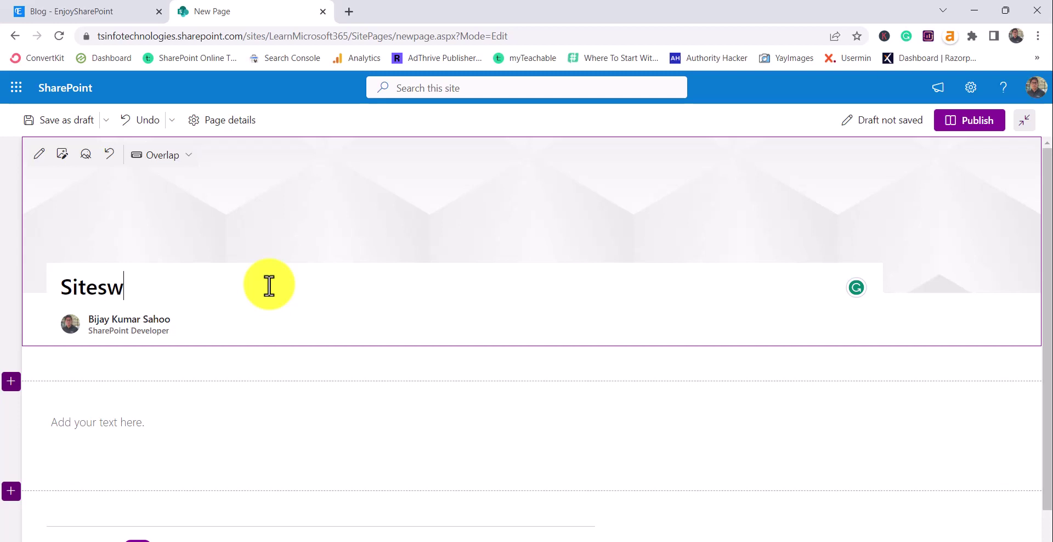
key("BackSpace")
type("WP")
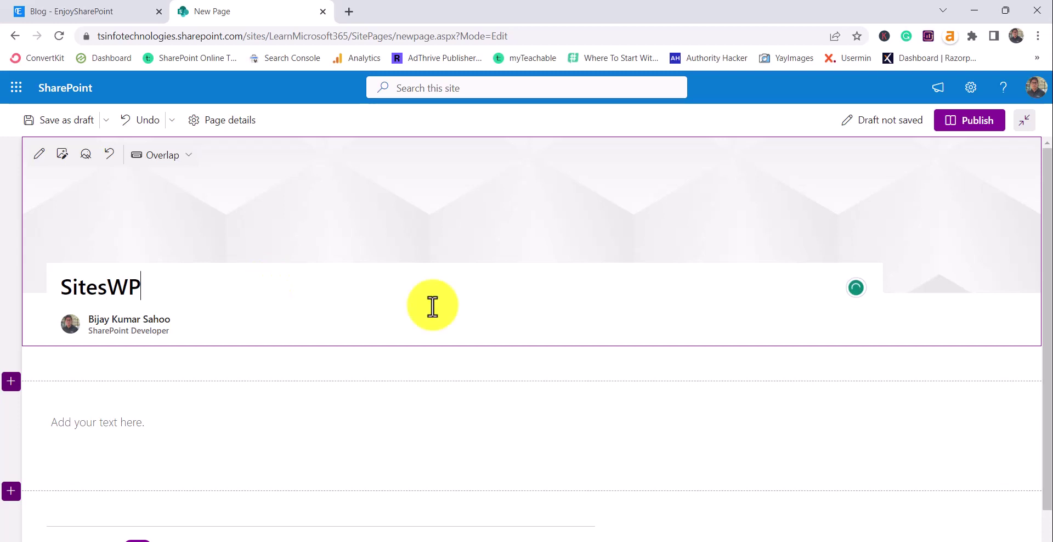
left_click(979, 121)
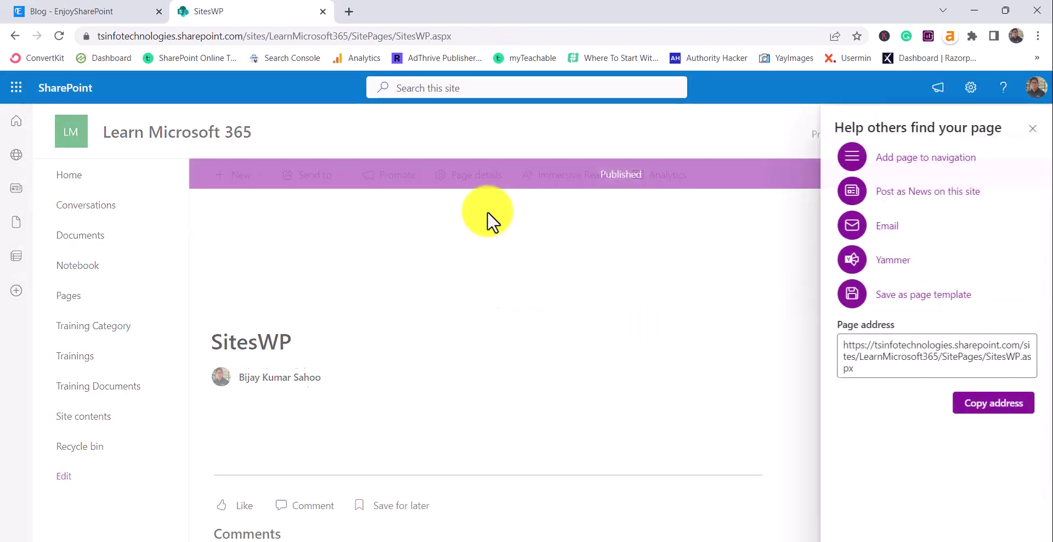
Close the publish panel, return to edit mode and delete the empty Text web part.
left_click(1031, 130)
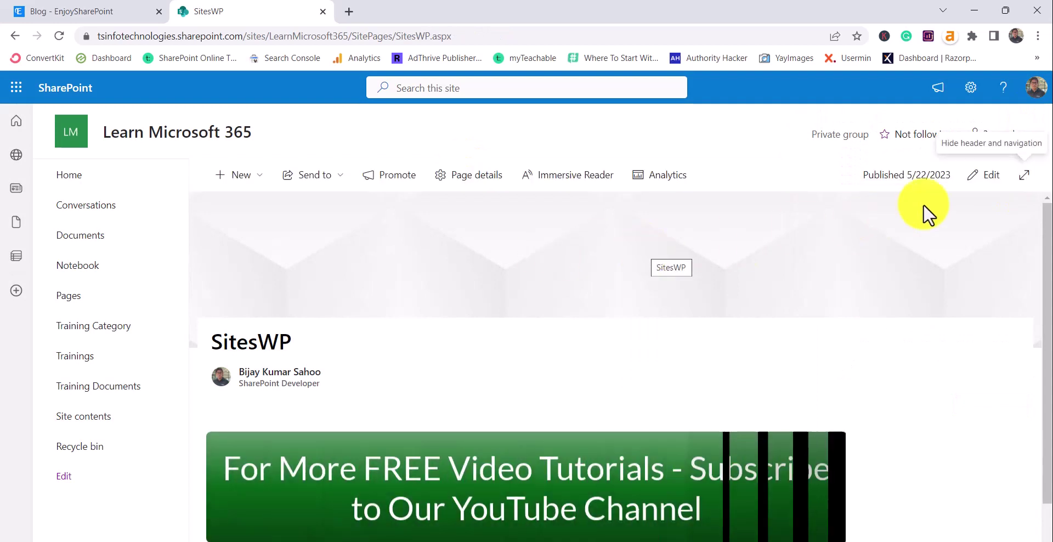
left_click(990, 180)
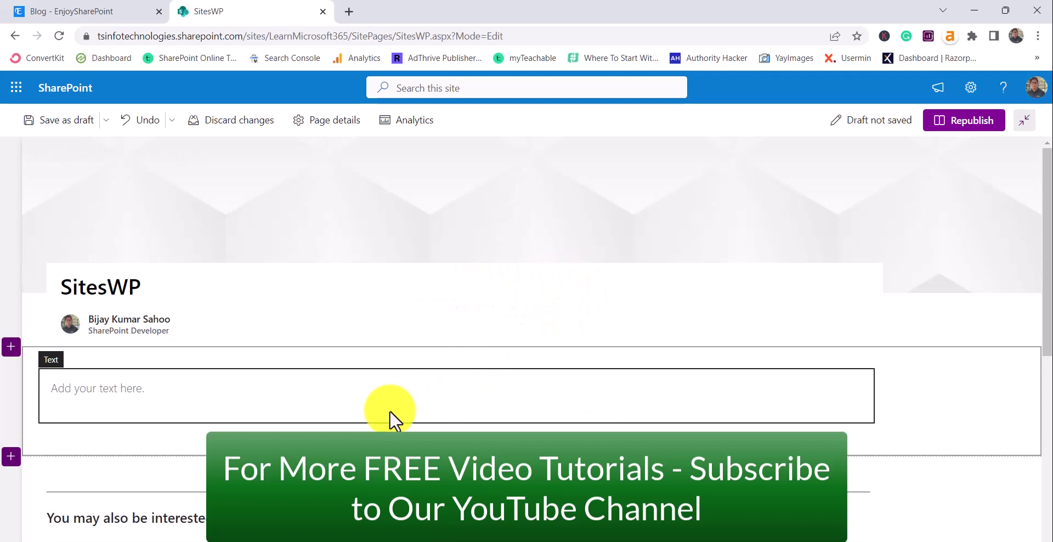
left_click(390, 410)
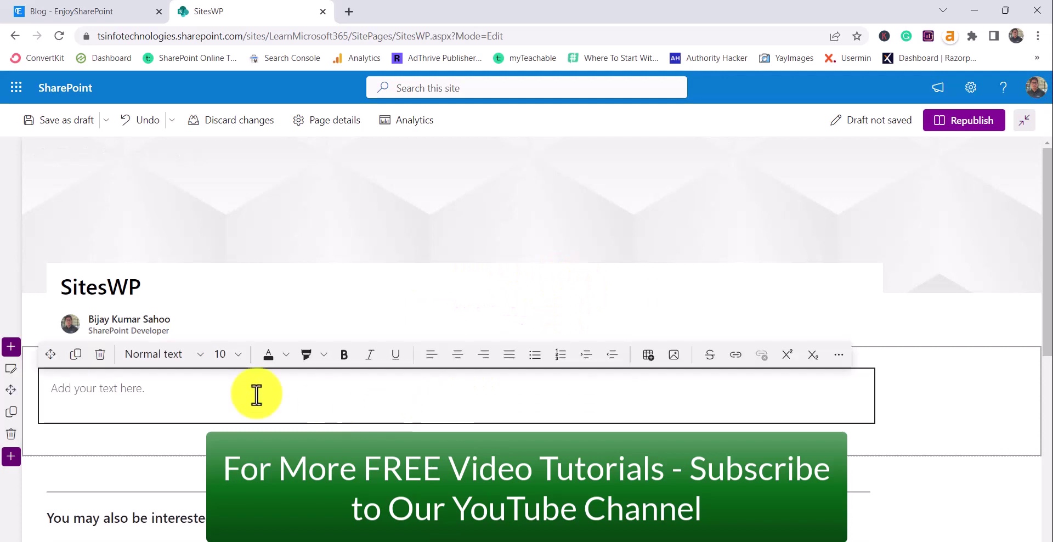
left_click(101, 357)
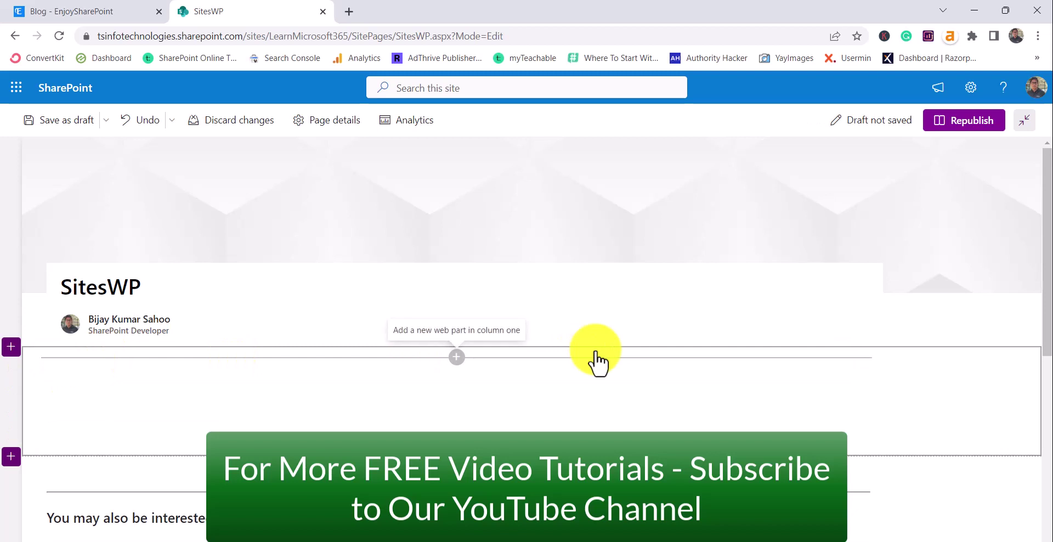
Add a Two columns section below the page title.
left_click(506, 267)
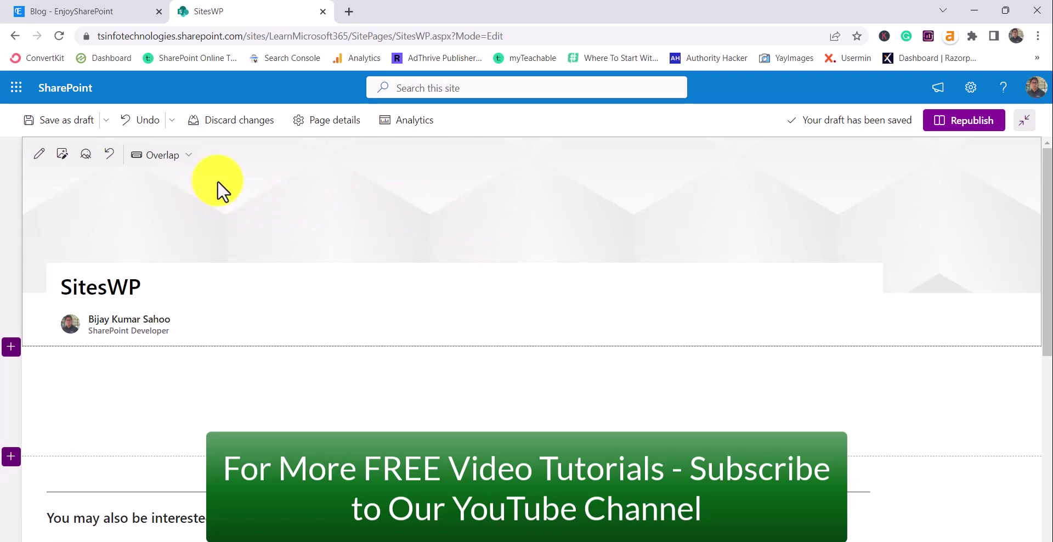
left_click(12, 350)
left_click(121, 398)
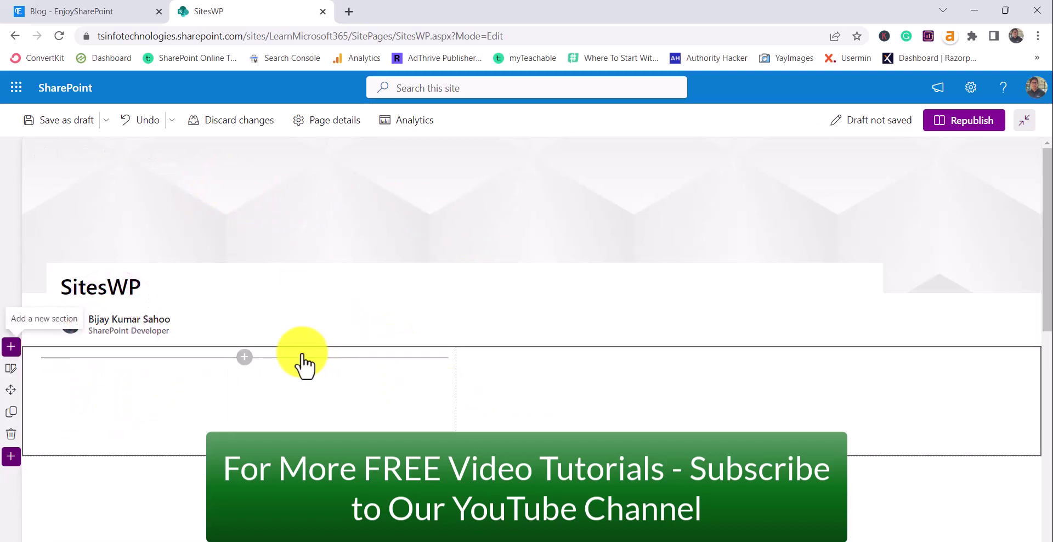
Insert the Sites web part into the left column by searching 'sit'.
left_click(244, 357)
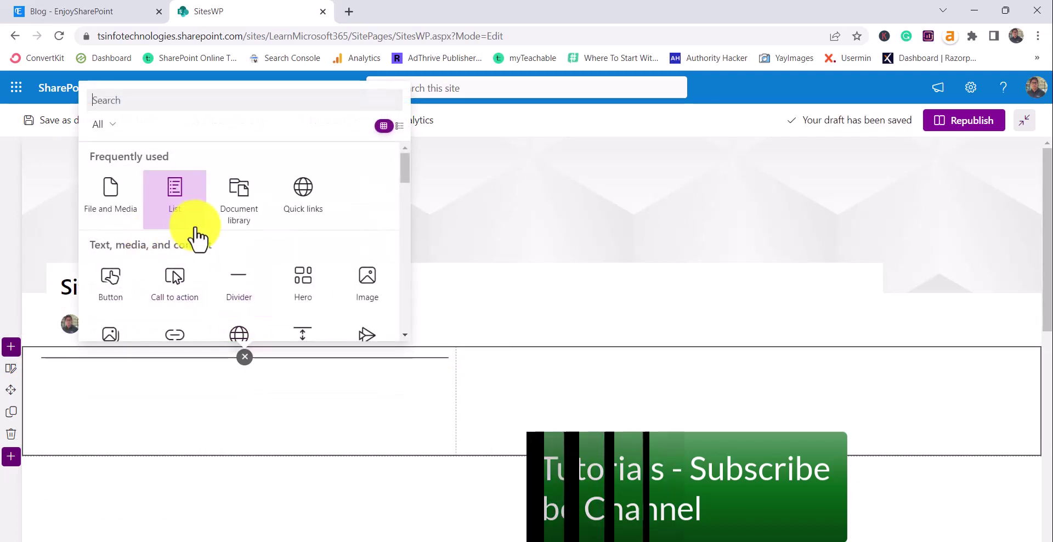
type("d")
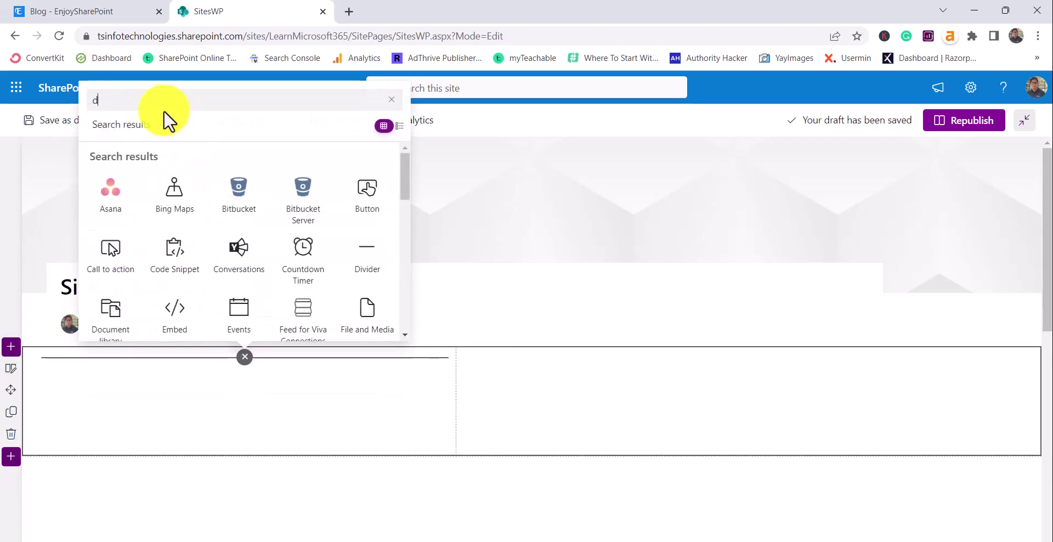
key("BackSpace")
type("sit")
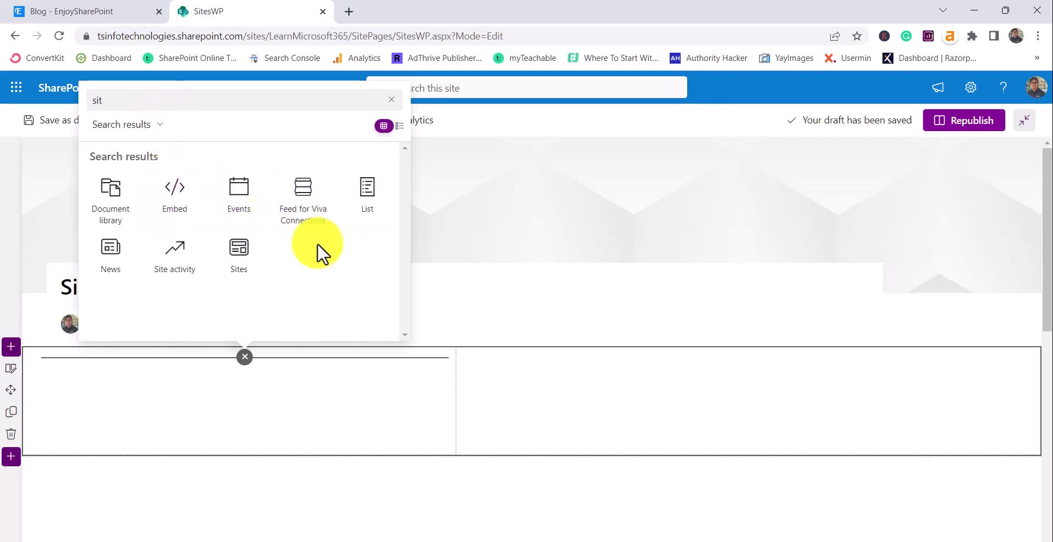
left_click(236, 256)
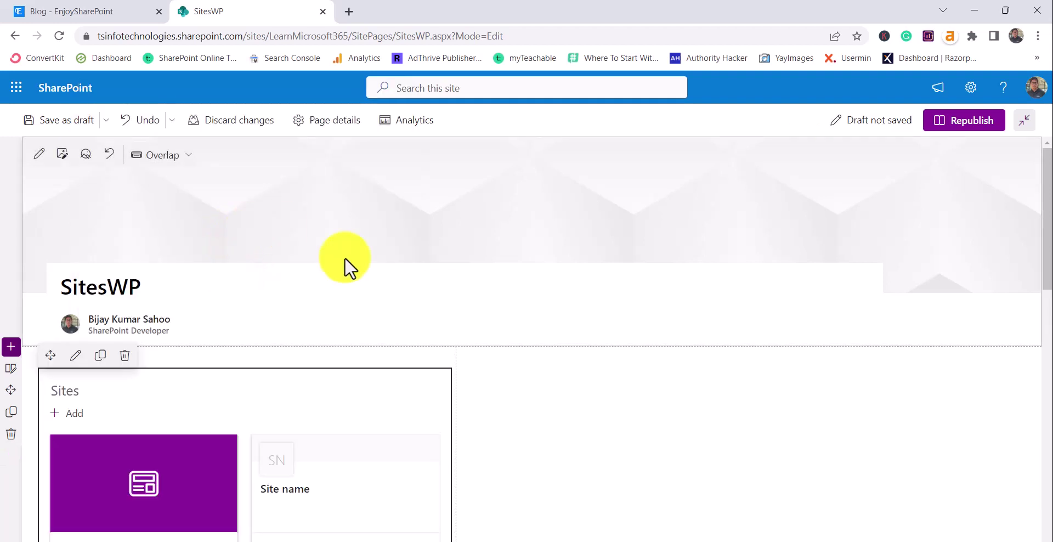
Rename the Sites web part heading to 'My Sites'.
scroll(406, 305, "down", 3)
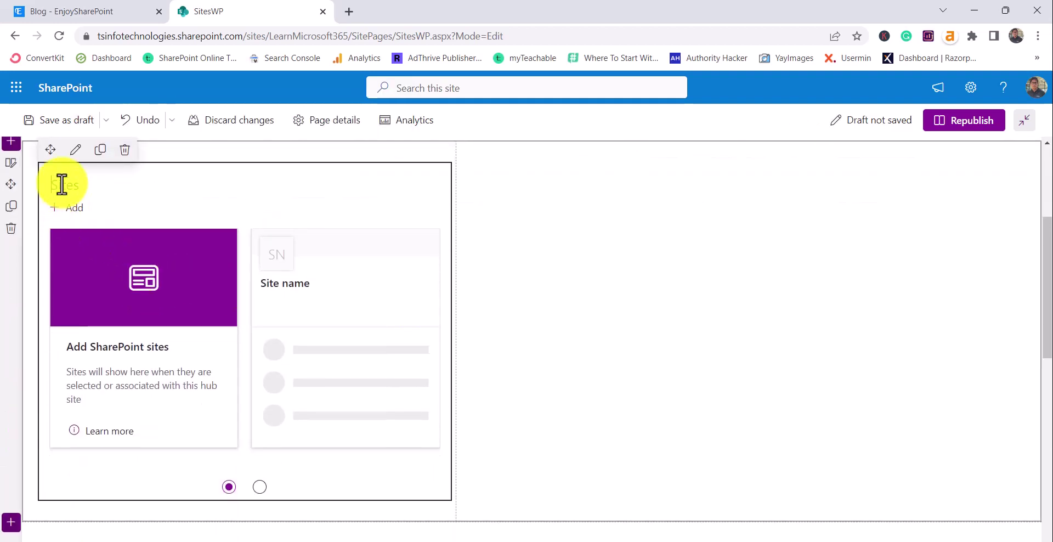
double_click(103, 192)
type("My Sites")
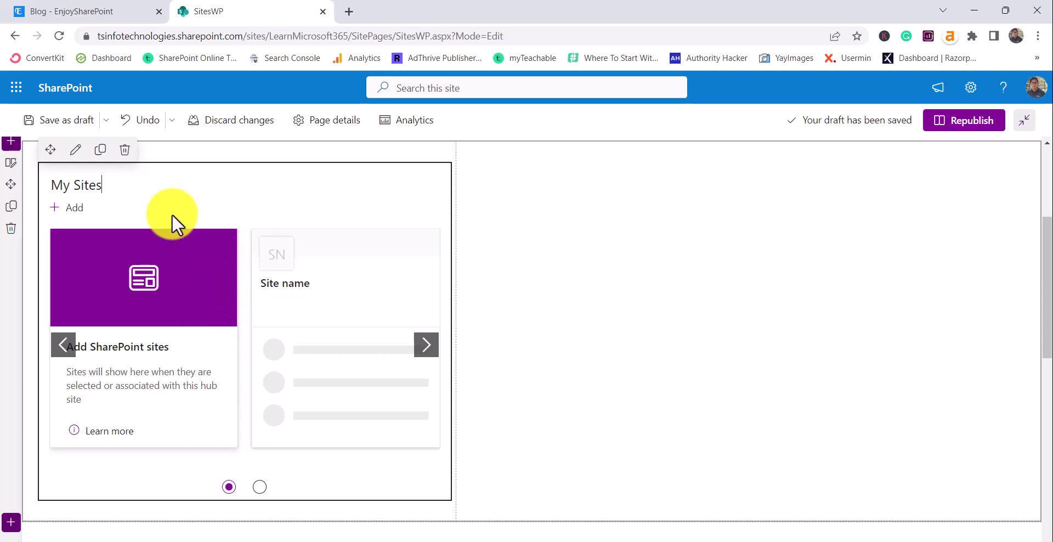
Set the My Sites web part content to Frequent sites for current user.
left_click(69, 158)
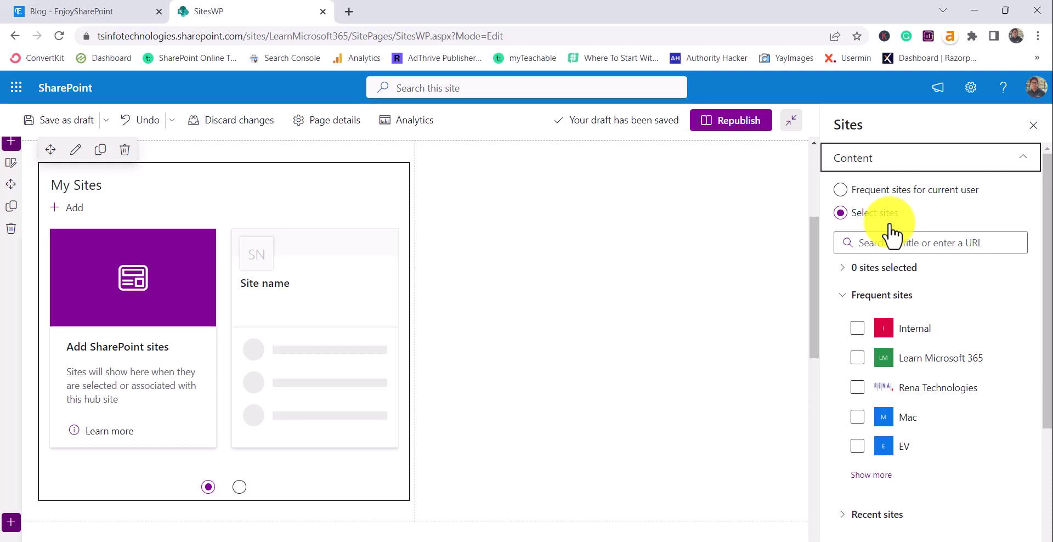
left_click(839, 191)
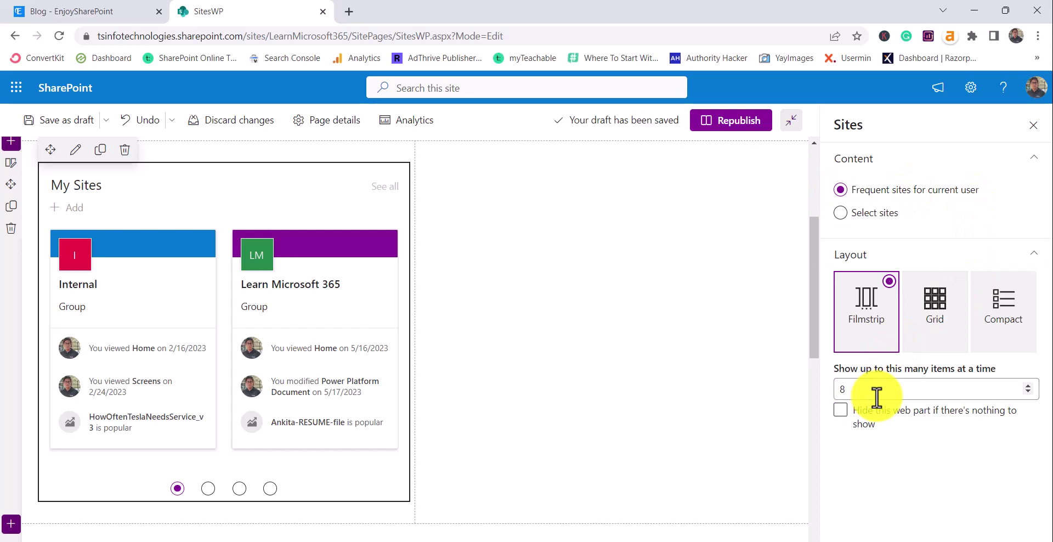
Try the Grid, Compact and Filmstrip layouts for My Sites, ending on Filmstrip.
left_click(939, 326)
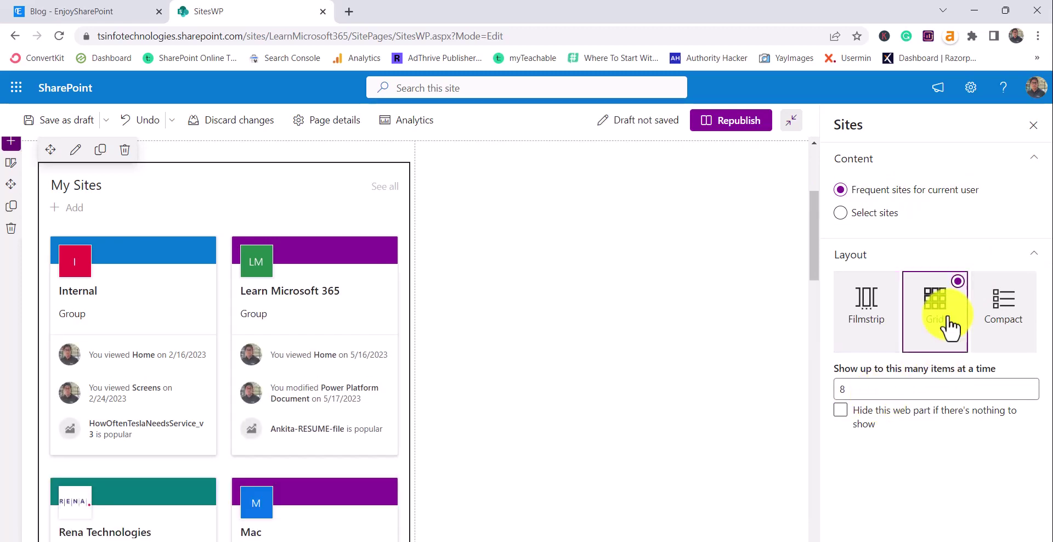
scroll(386, 358, "down", 8)
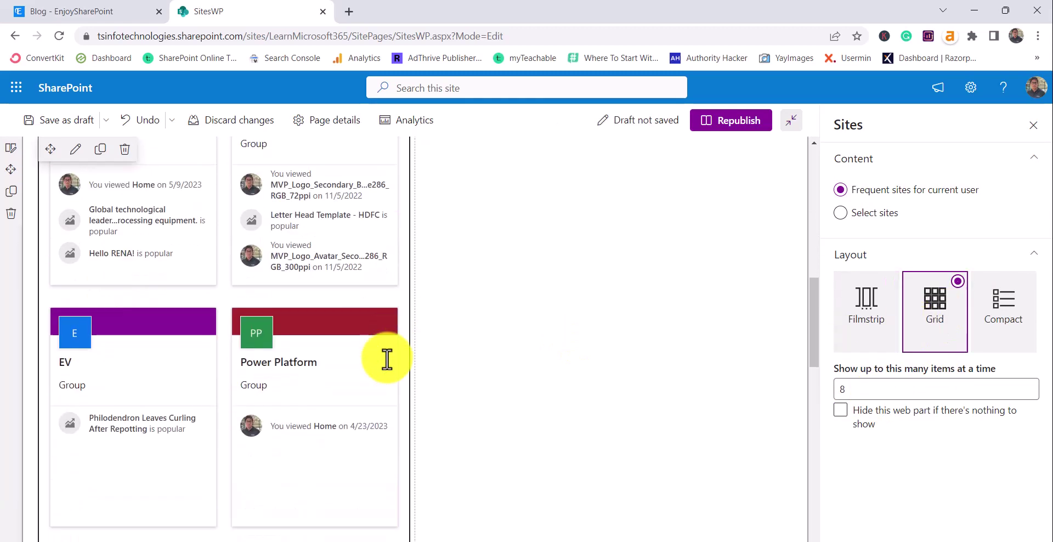
scroll(386, 358, "up", 4)
scroll(387, 357, "up", 3)
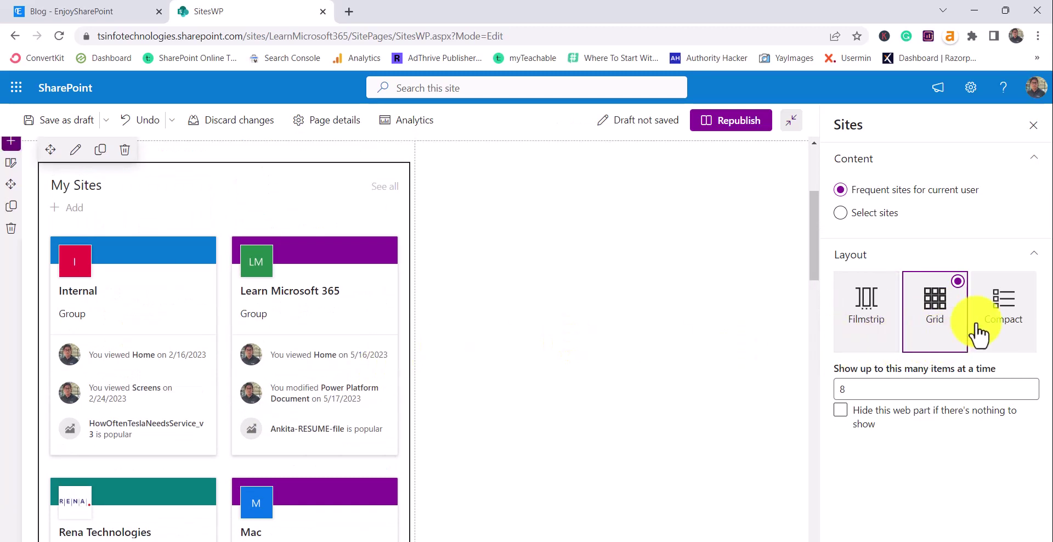
left_click(984, 285)
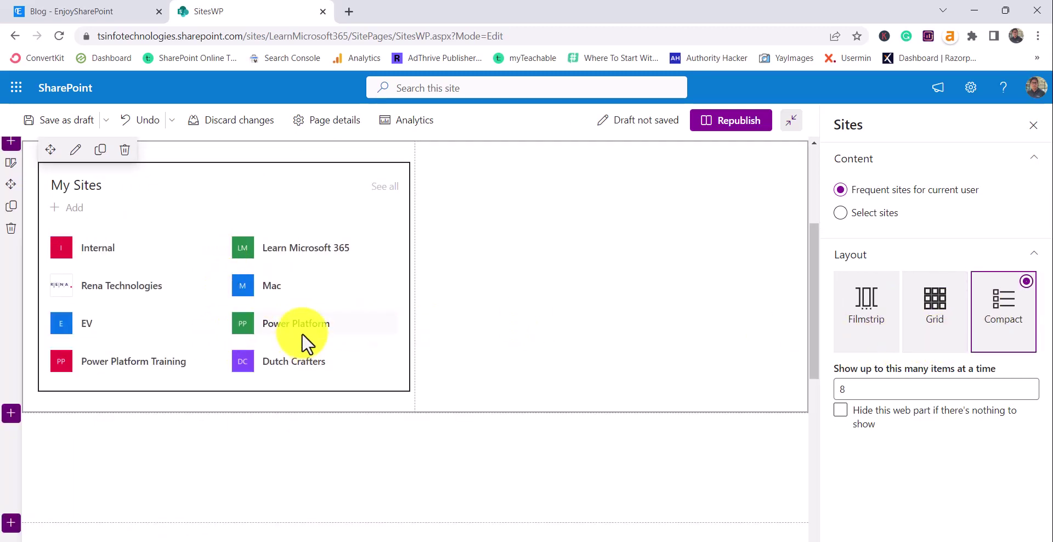
left_click(859, 304)
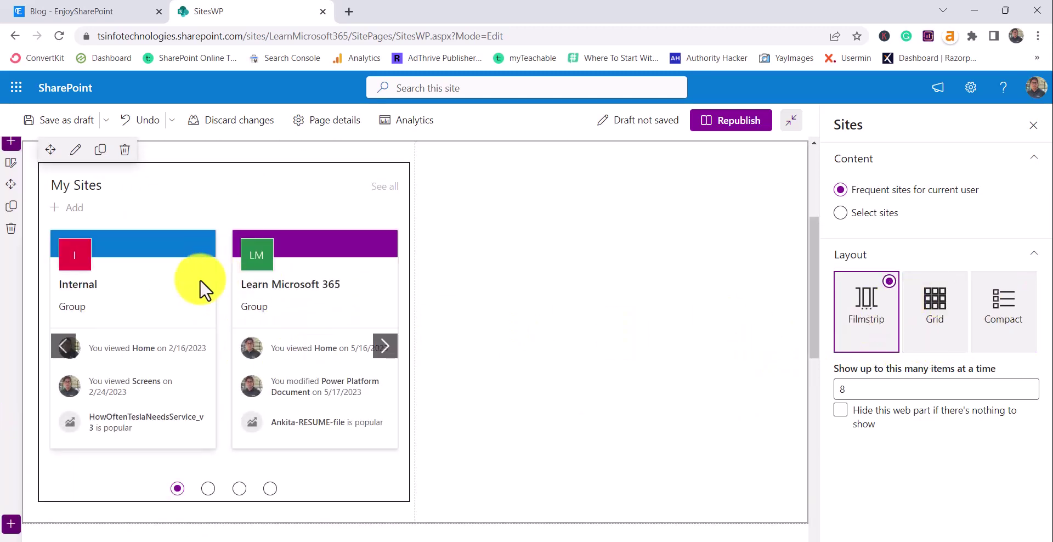
Advance the filmstrip twice to the EV and Power Platform cards and republish.
left_click(388, 355)
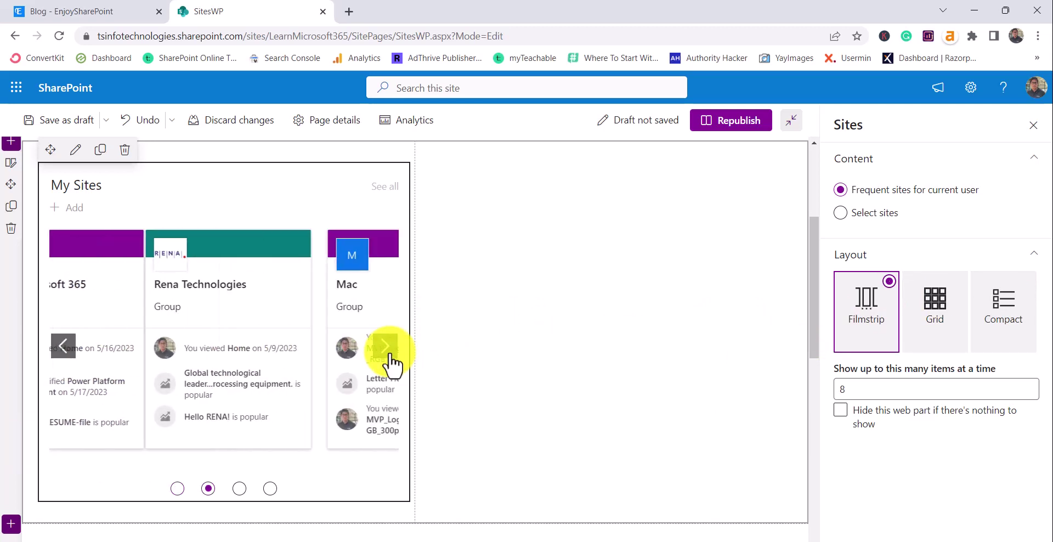
left_click(386, 346)
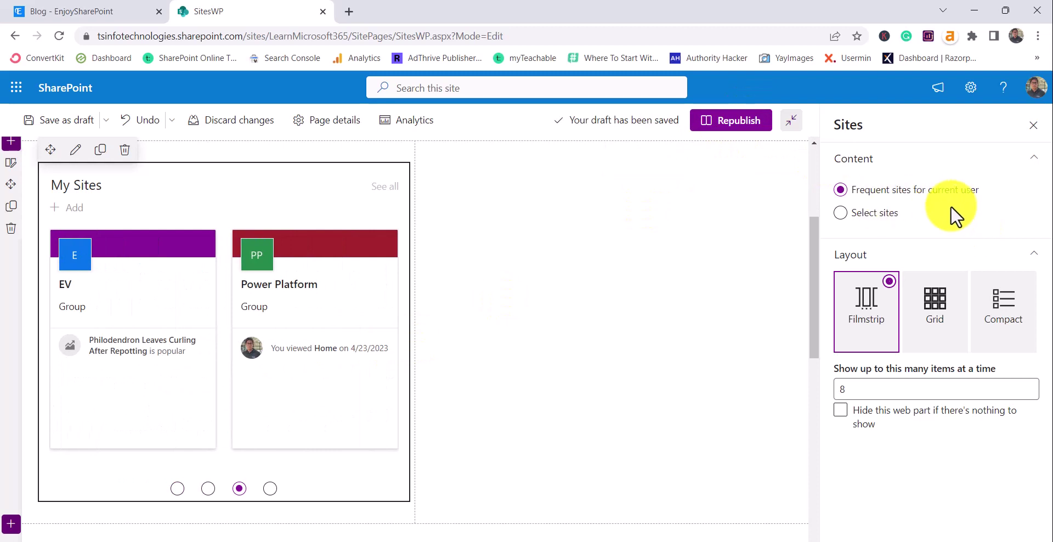
left_click(736, 126)
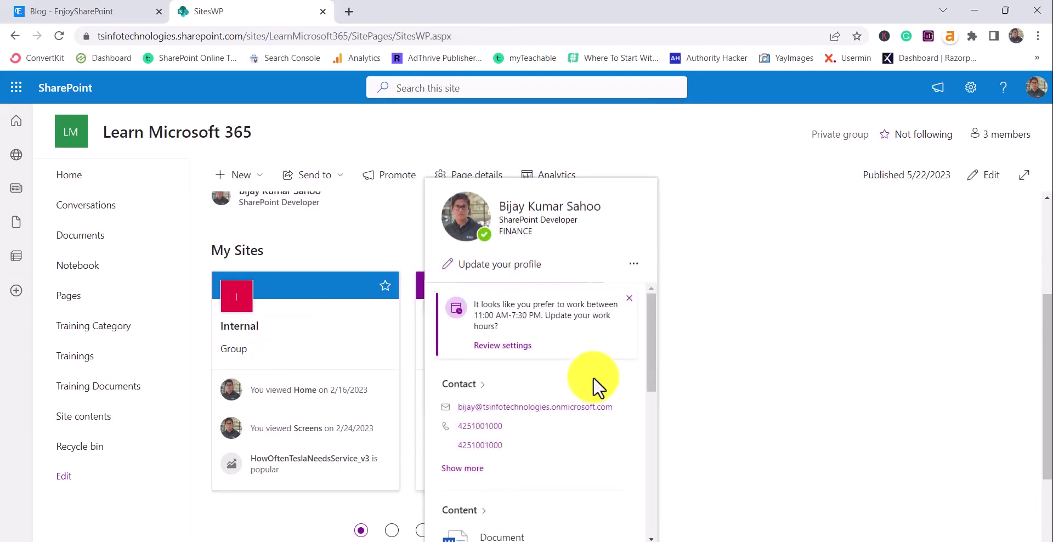
Page the published My Sites cards, then switch to the second user's Firefox window.
left_click(590, 387)
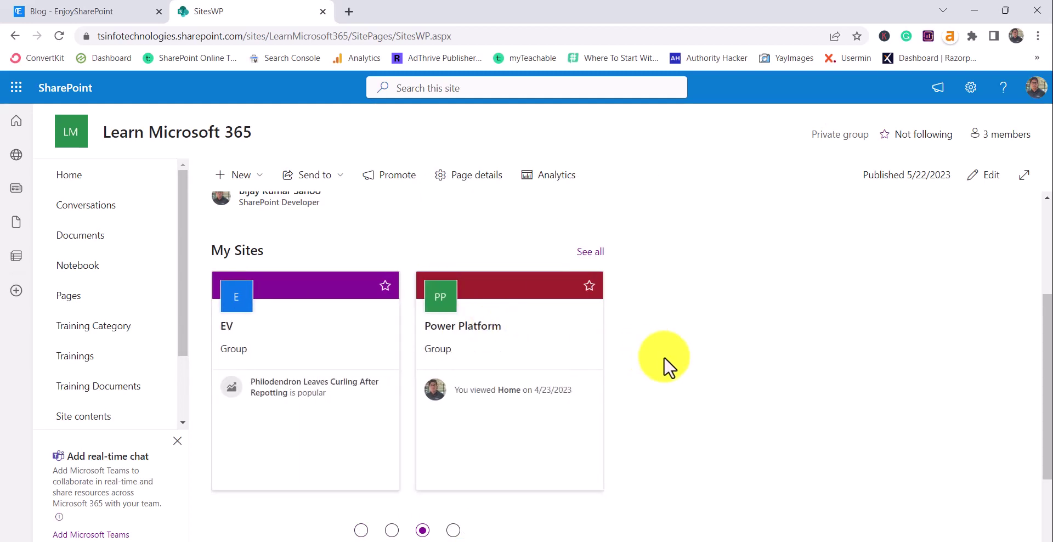
left_click(588, 541)
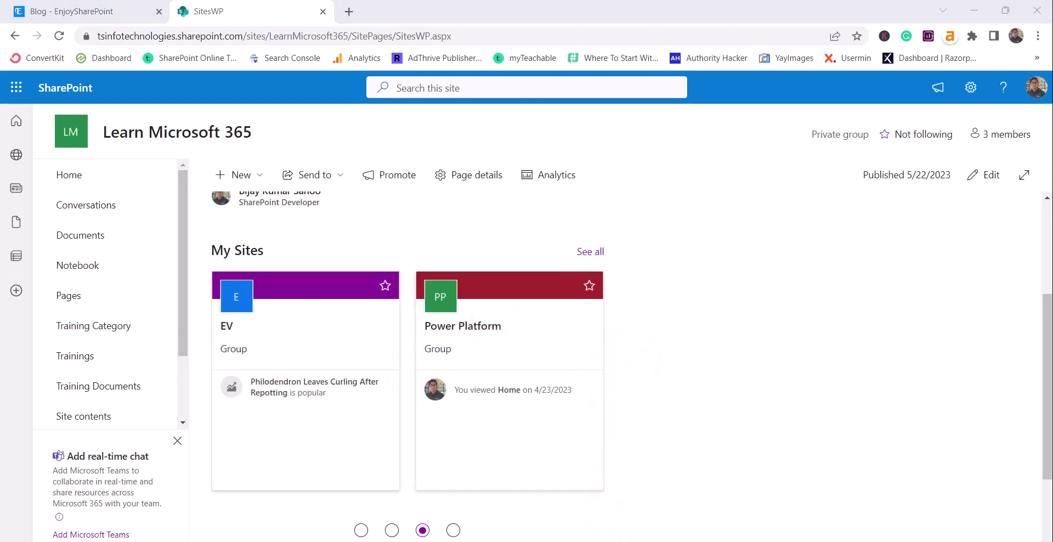
left_click(666, 510)
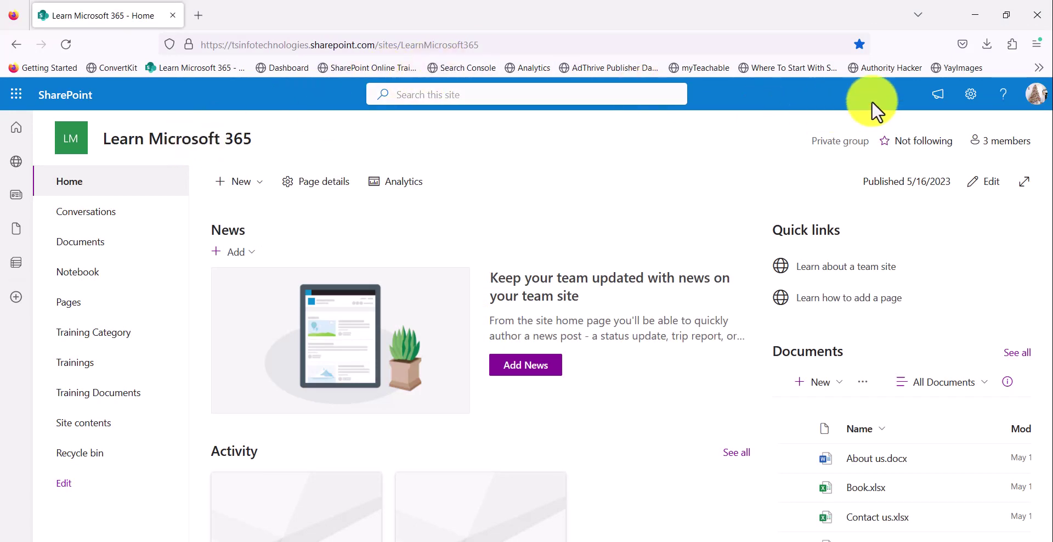
Confirm the signed-in account and open SitesWP.aspx from the site's Pages library.
left_click(1036, 96)
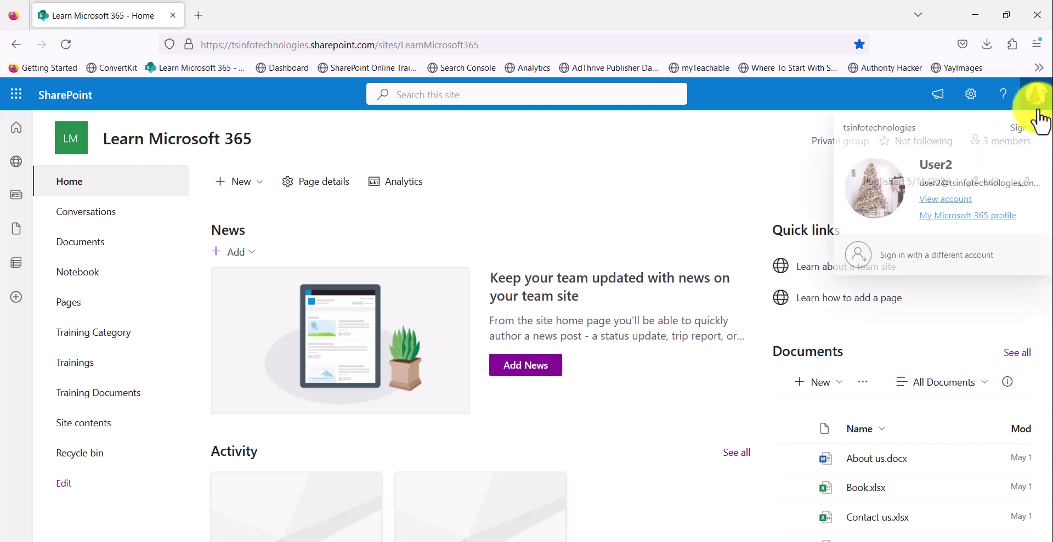
left_click(516, 193)
left_click(54, 303)
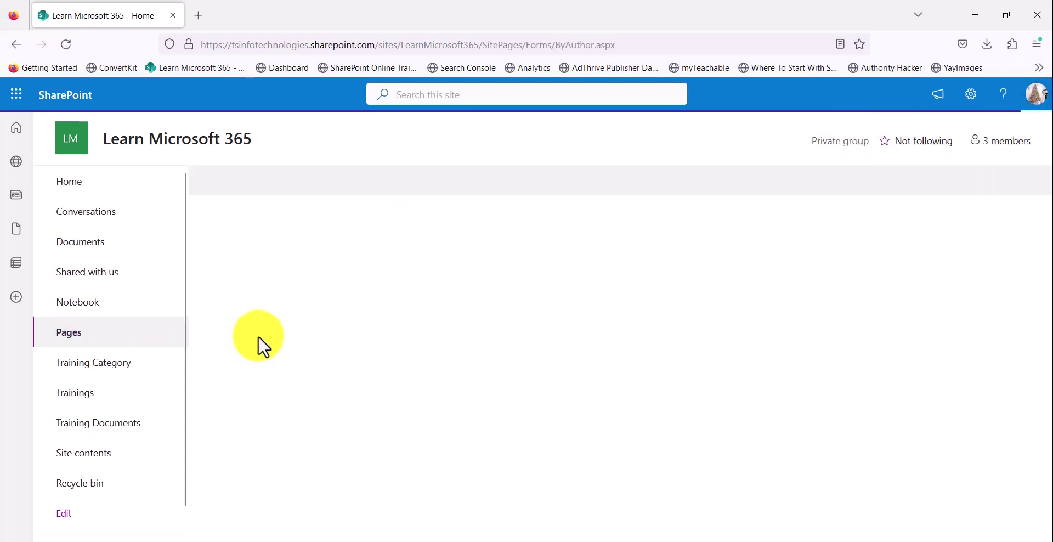
left_click(317, 332)
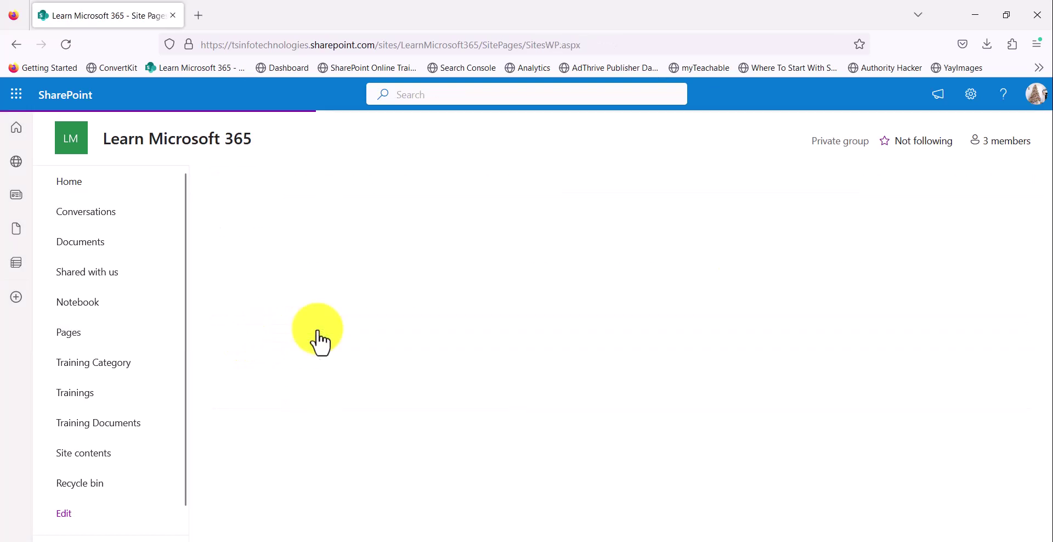
Advance this user's My Sites cards twice to see their different frequent sites.
scroll(378, 351, "down", 3)
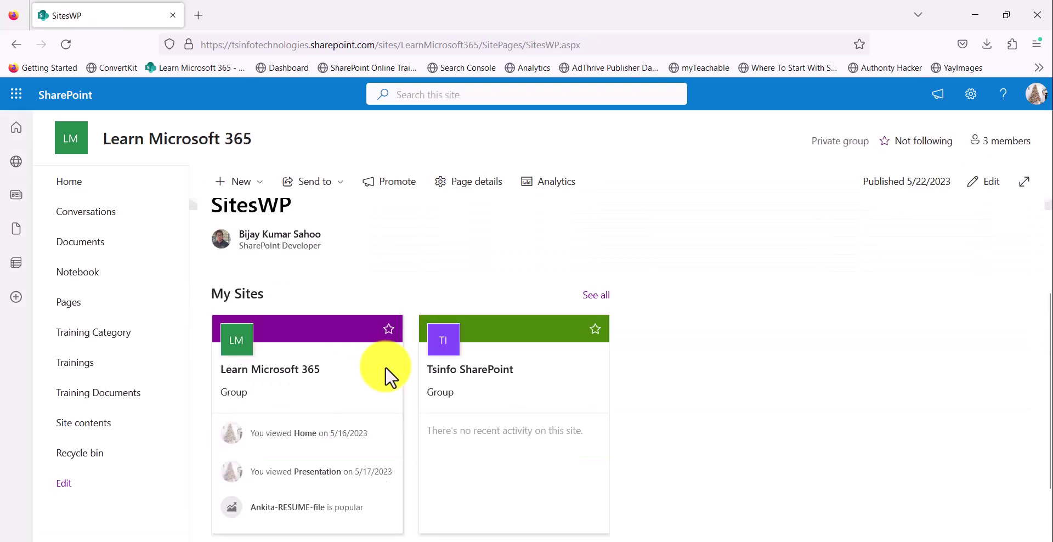
scroll(385, 367, "down", 2)
left_click(596, 351)
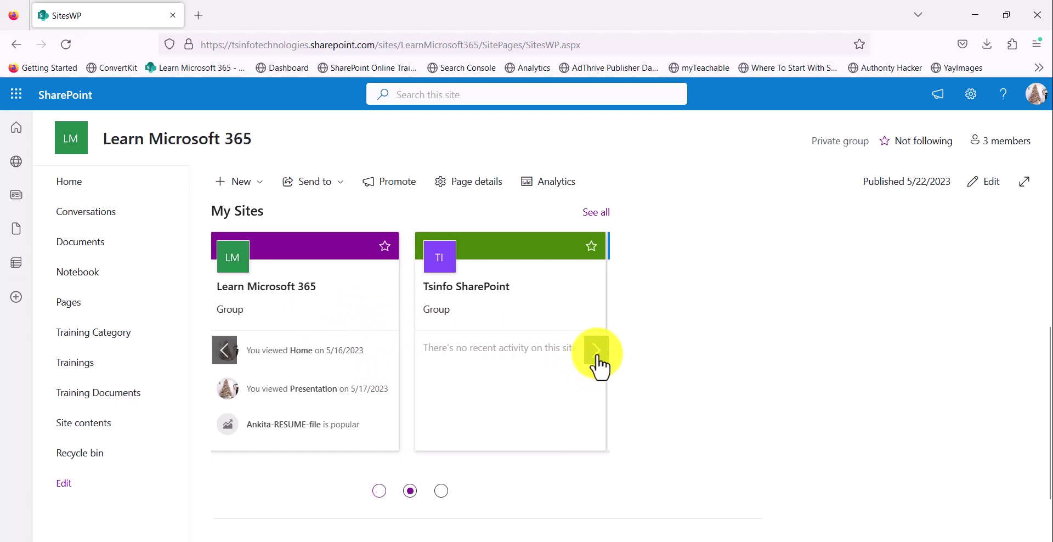
left_click(596, 351)
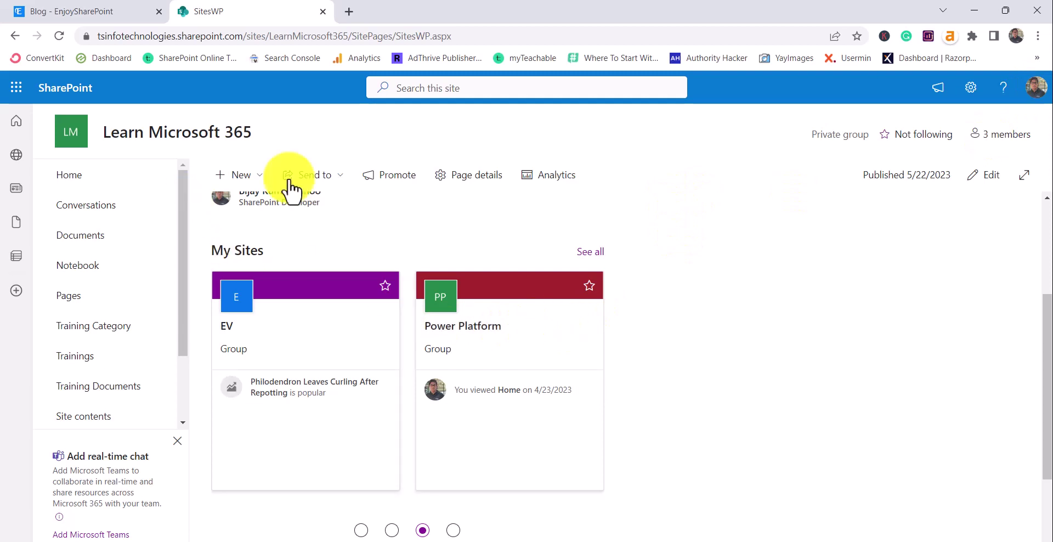
Put SitesWP in edit mode and open the My Sites web part settings.
left_click(986, 175)
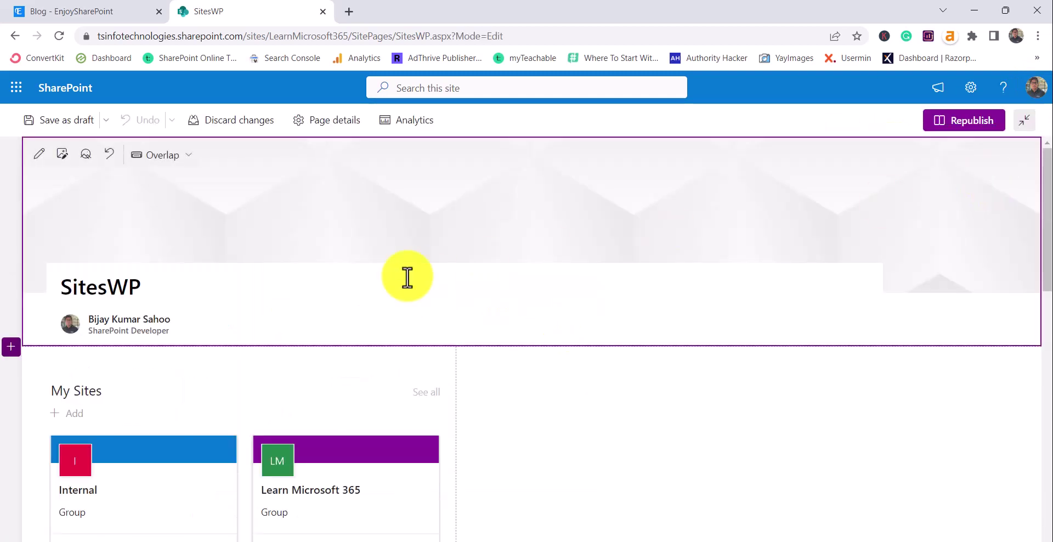
scroll(310, 340, "down", 3)
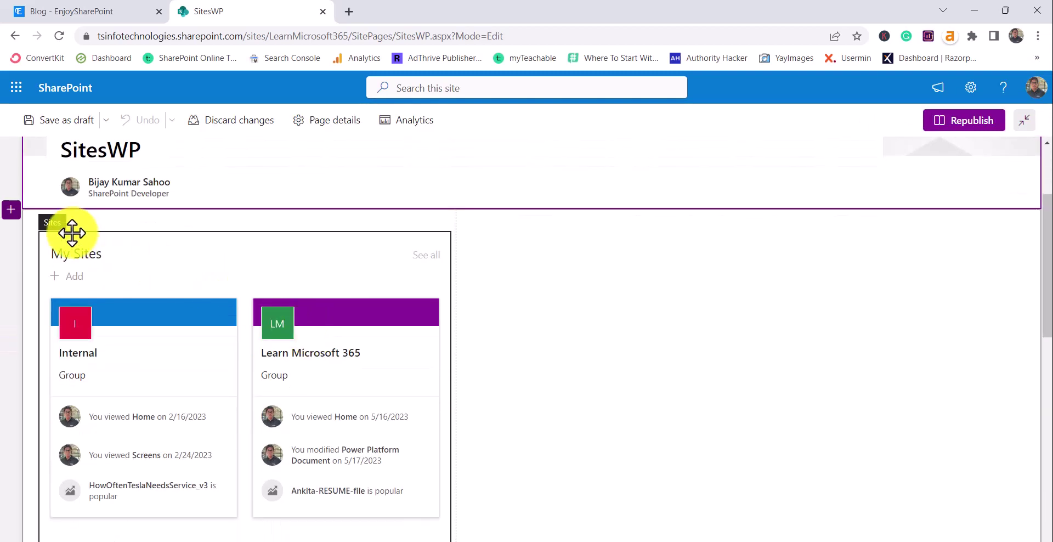
left_click(127, 247)
left_click(75, 221)
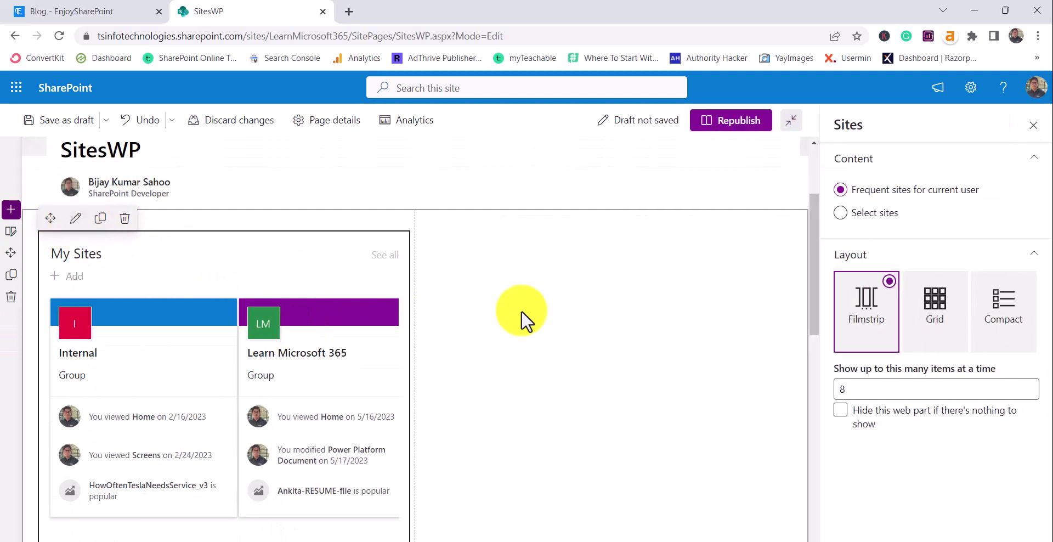
Change the section to One column, then reopen the widened My Sites web part settings.
left_click(11, 232)
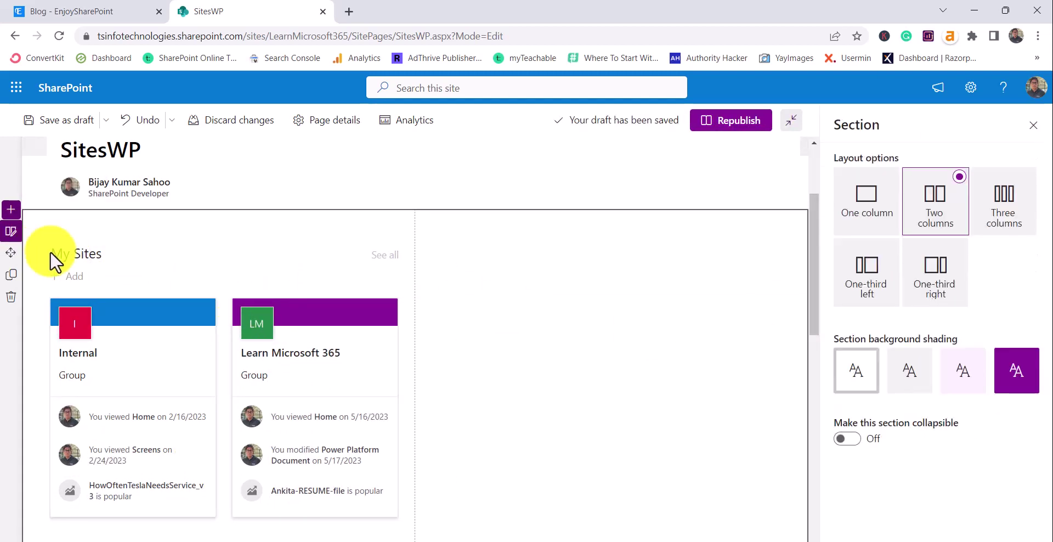
left_click(880, 231)
left_click(1033, 125)
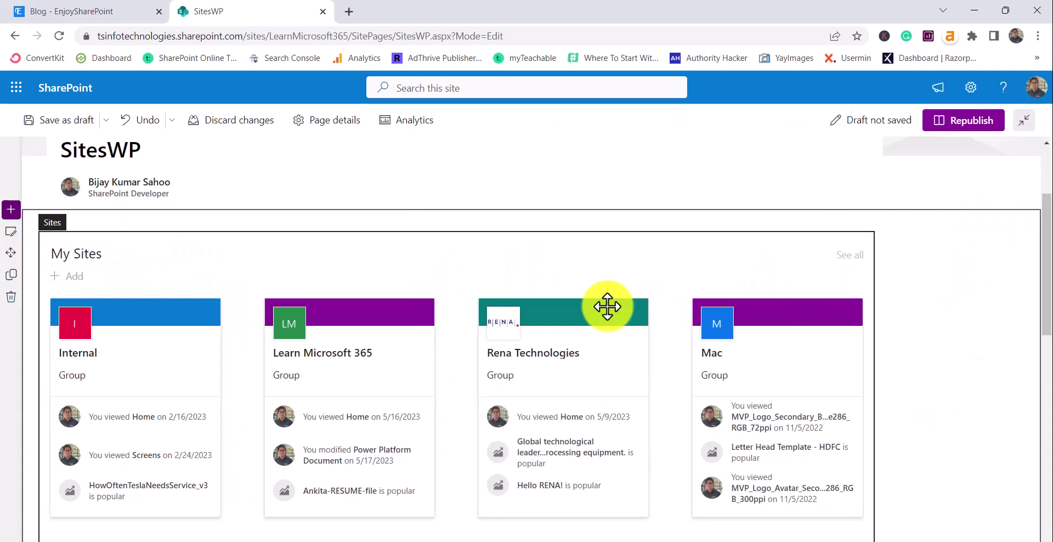
left_click(96, 258)
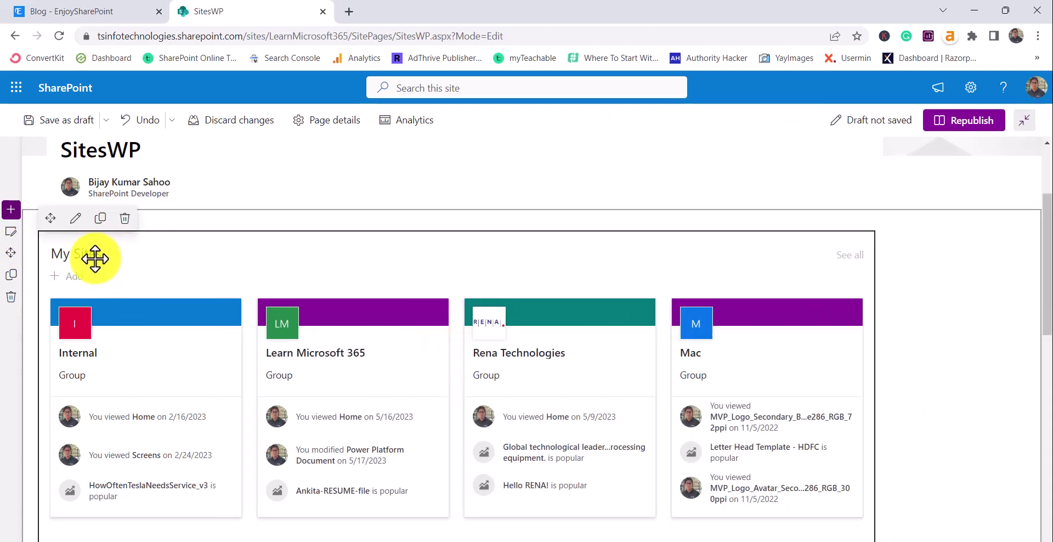
left_click(80, 218)
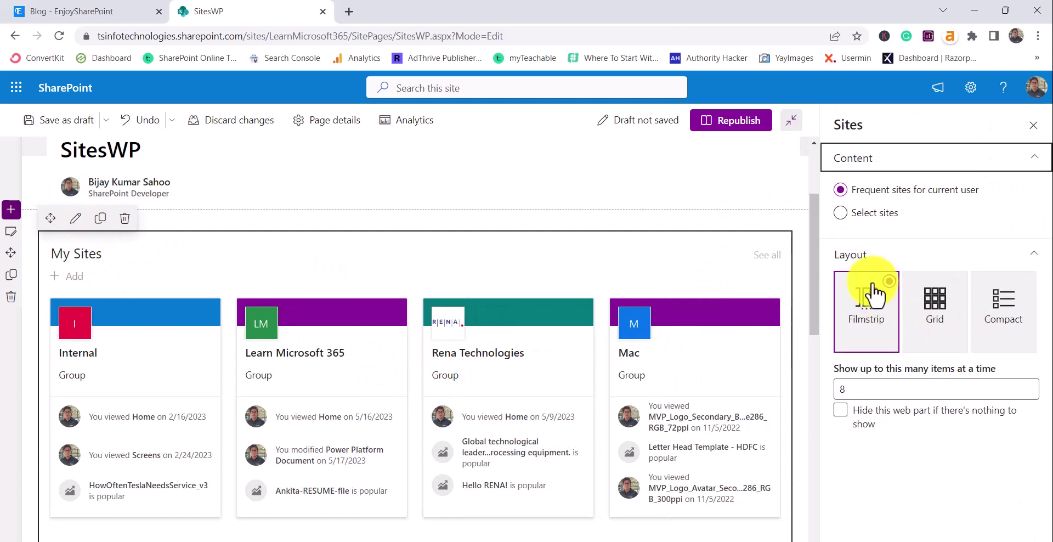
Switch My Sites to manual selection and pick Internal, Learn Microsoft 365, Rena Technologies and EV.
left_click(840, 212)
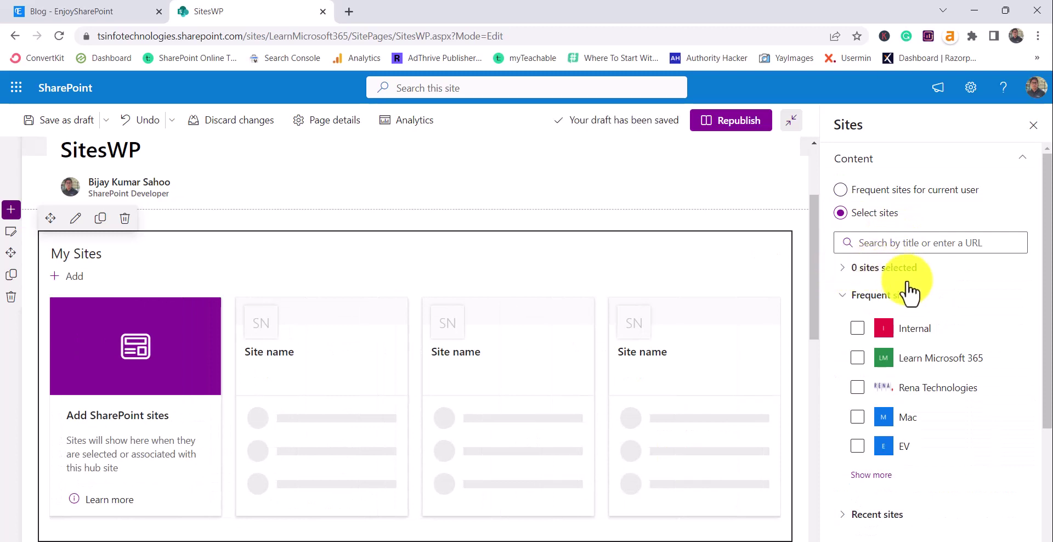
scroll(894, 338, "down", 3)
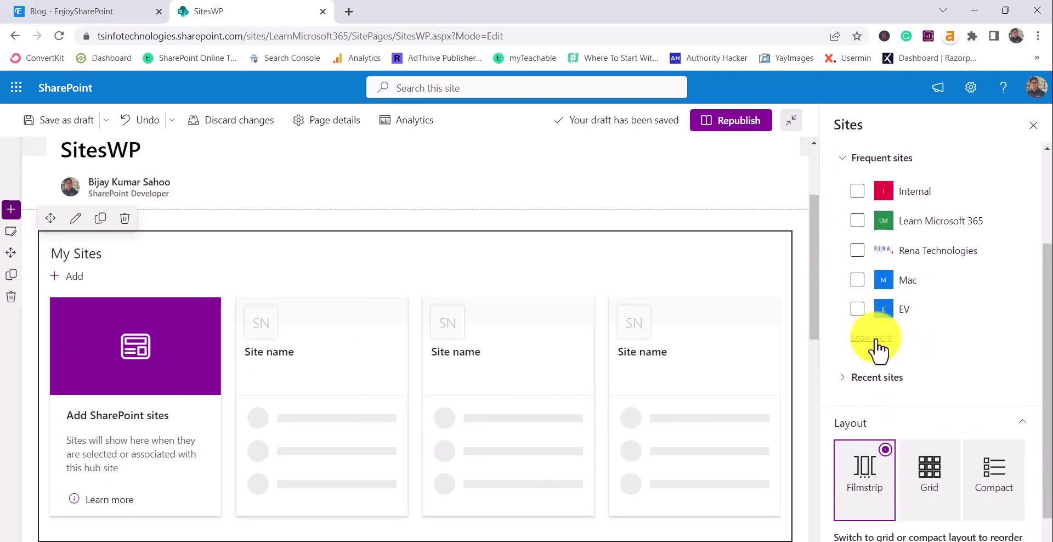
left_click(855, 192)
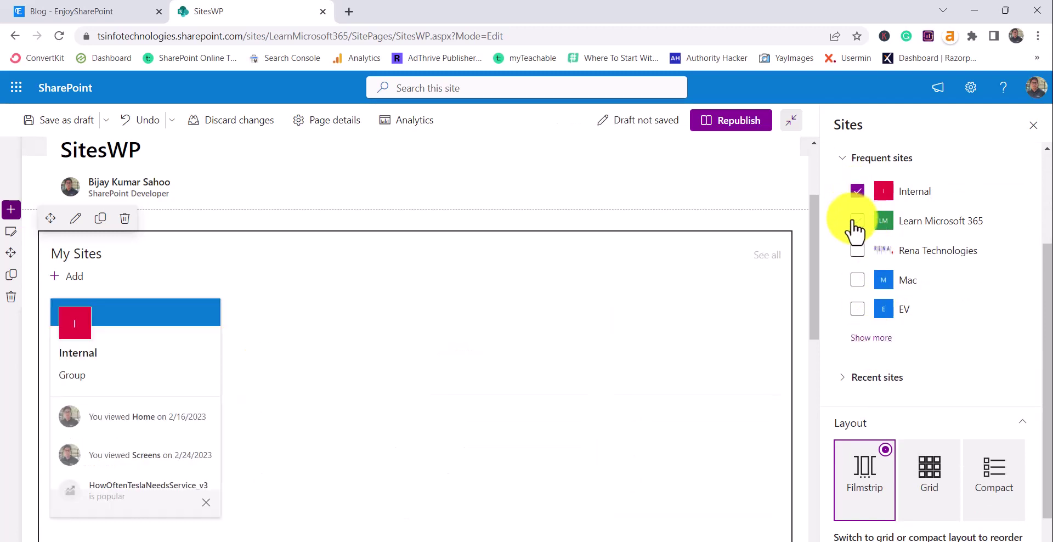
left_click(857, 221)
left_click(857, 250)
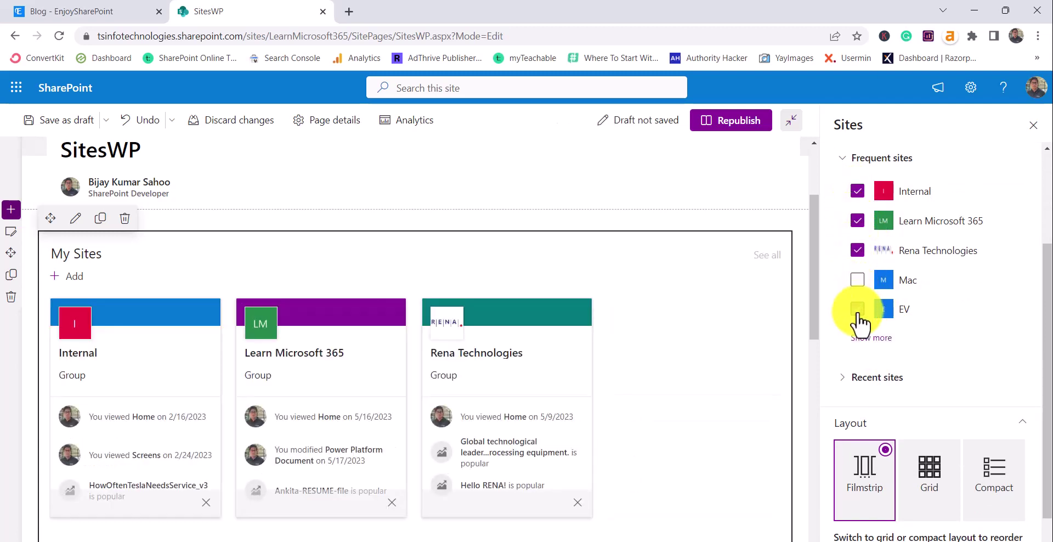
left_click(858, 311)
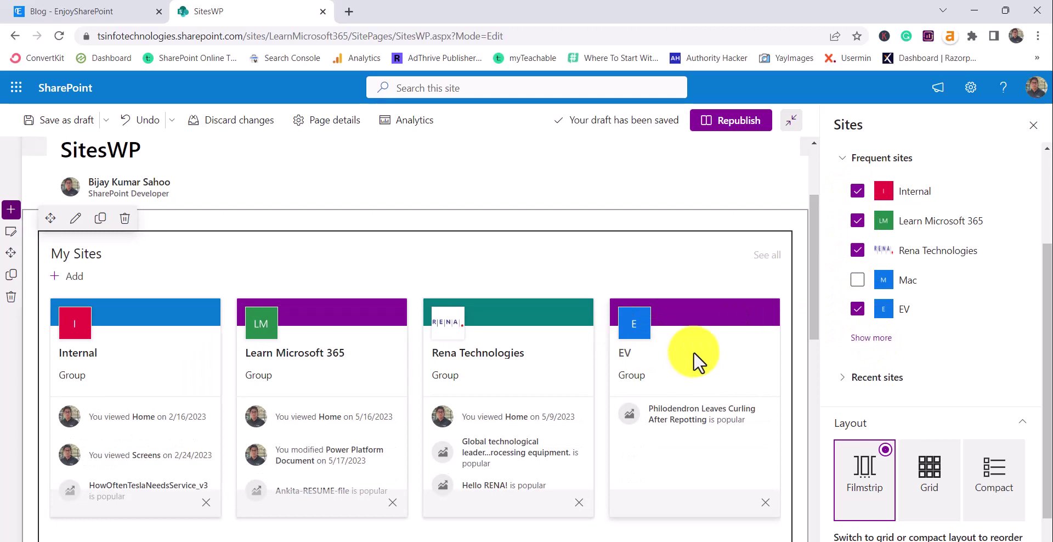
Expand Recent sites and show more Frequent sites to reveal the longer list.
scroll(693, 351, "down", 4)
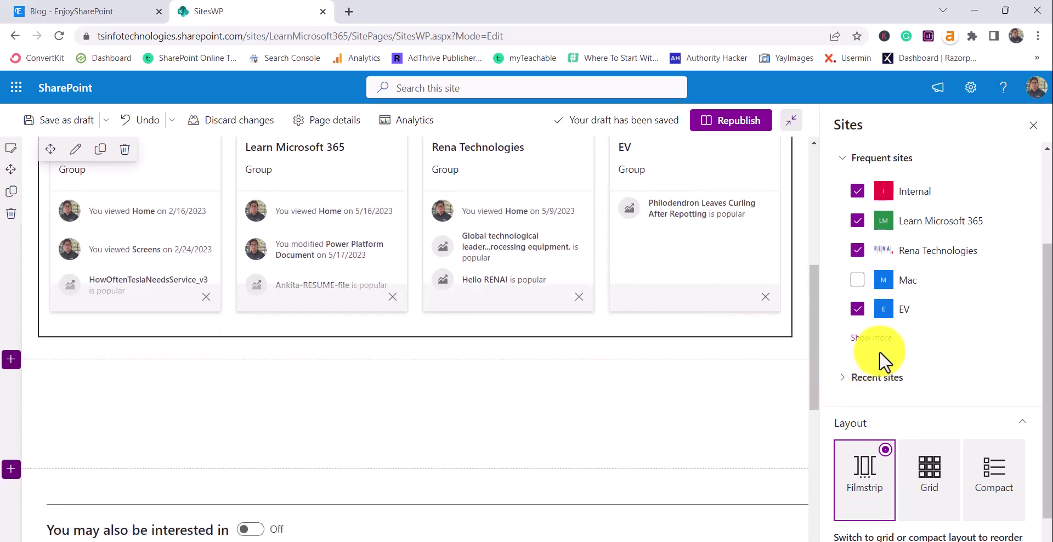
scroll(880, 351, "down", 1)
left_click(845, 331)
scroll(875, 338, "down", 3)
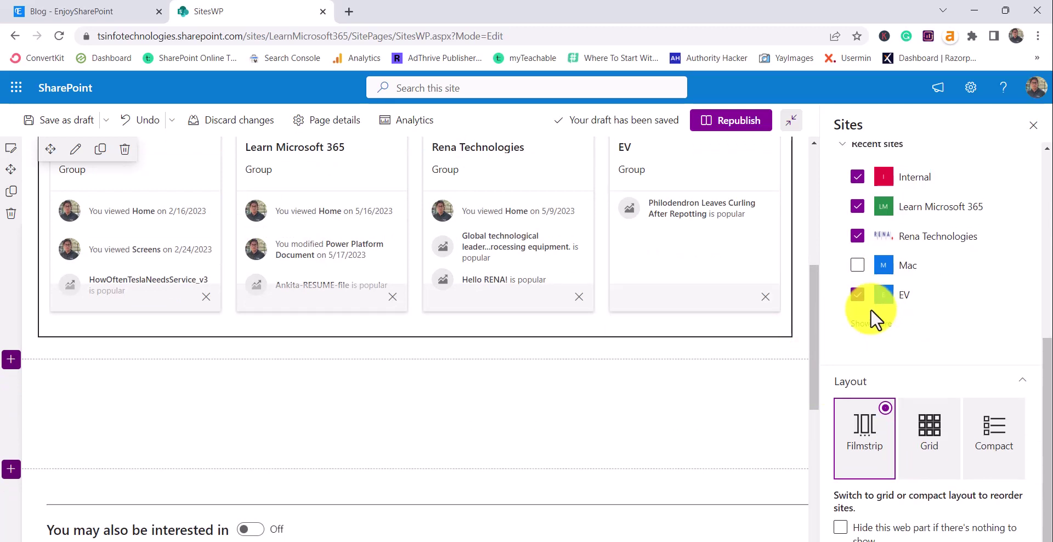
scroll(872, 310, "up", 5)
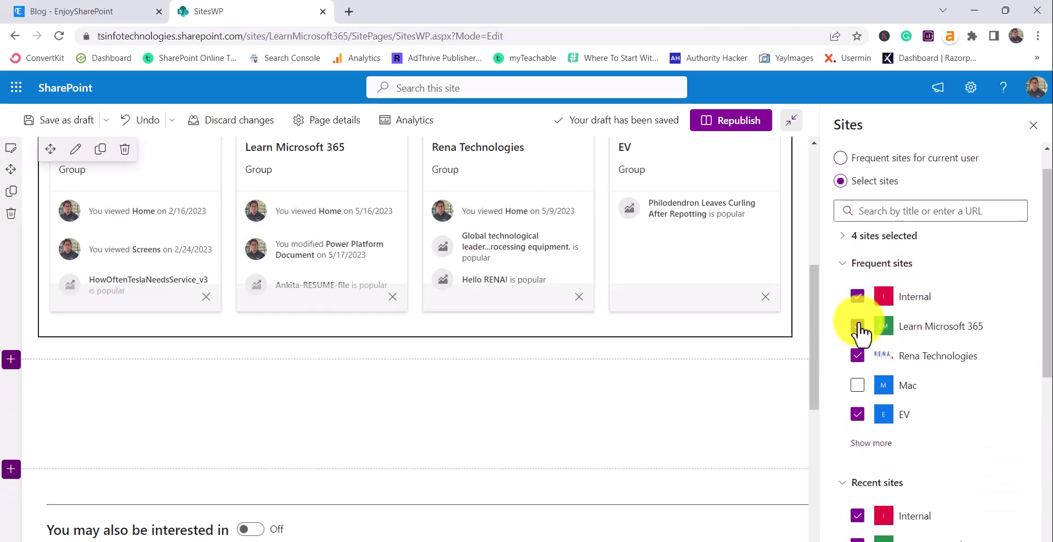
left_click(871, 442)
scroll(889, 375, "down", 6)
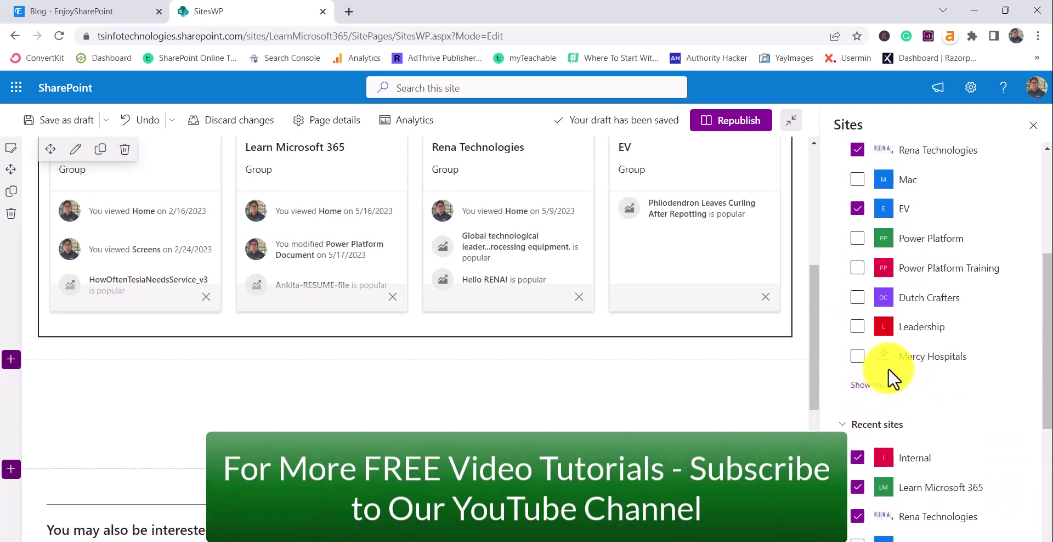
scroll(888, 375, "up", 5)
Add the Leadership site from the Frequent sites list to My Sites.
scroll(858, 282, "up", 2)
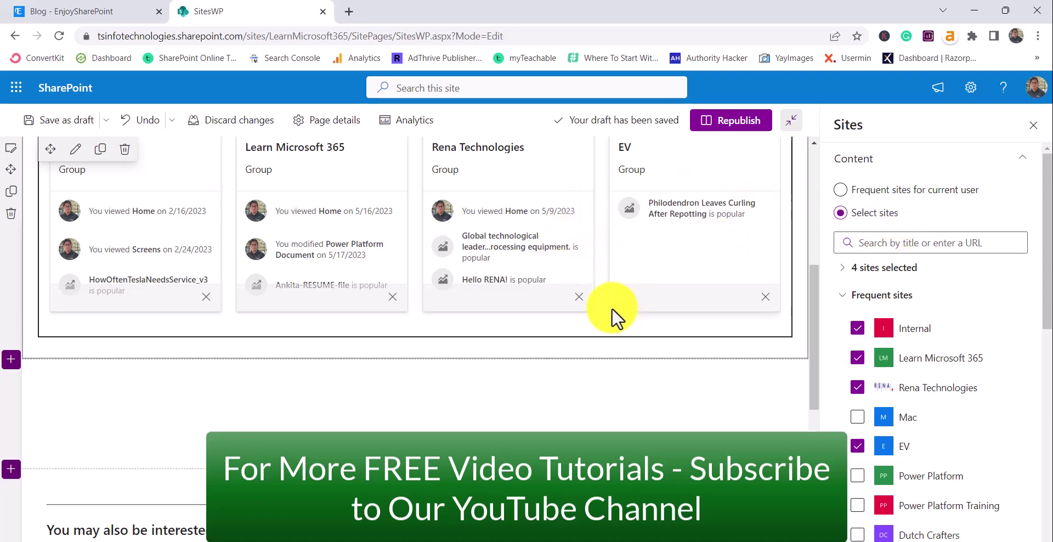
scroll(611, 308, "up", 3)
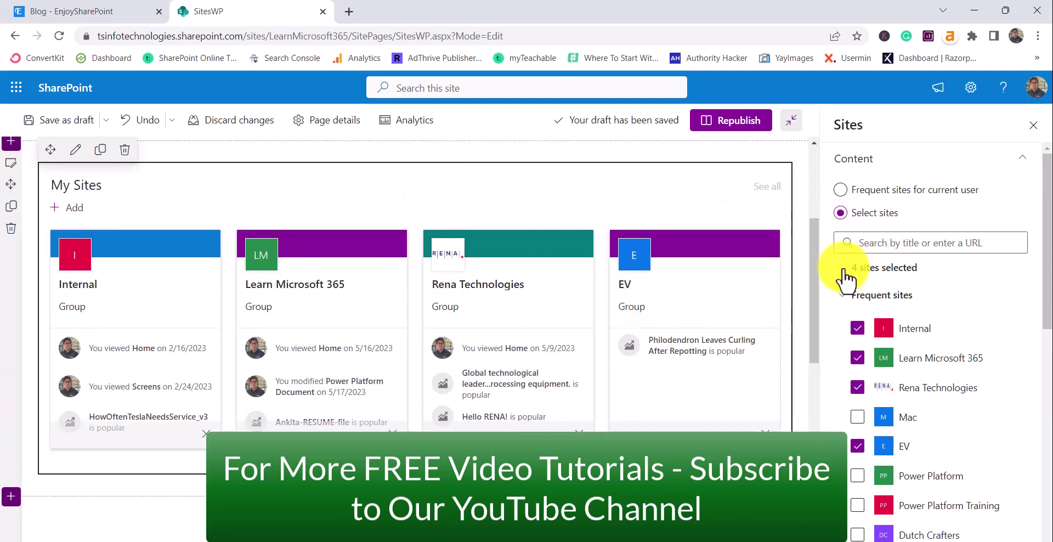
scroll(864, 403, "down", 7)
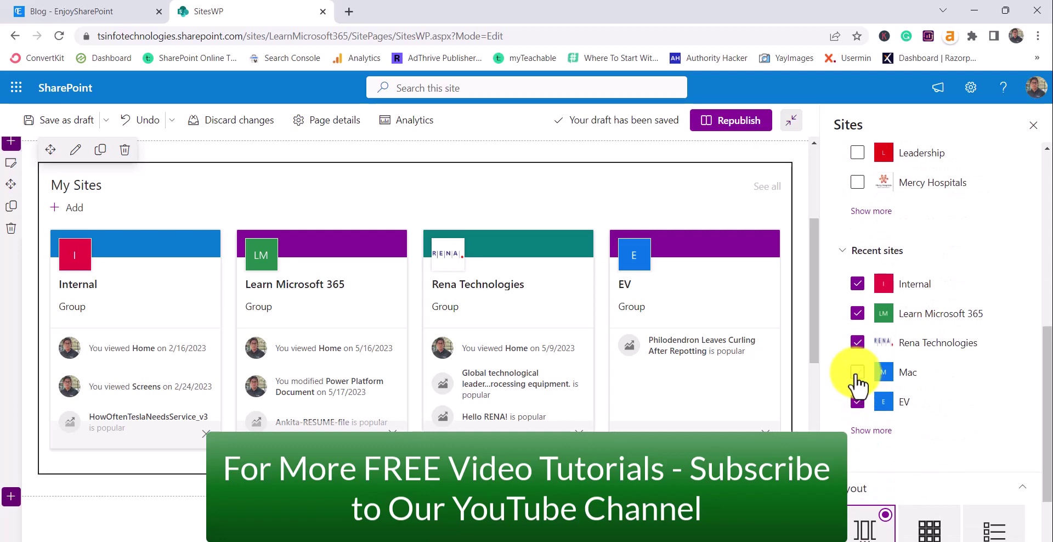
scroll(858, 384, "up", 4)
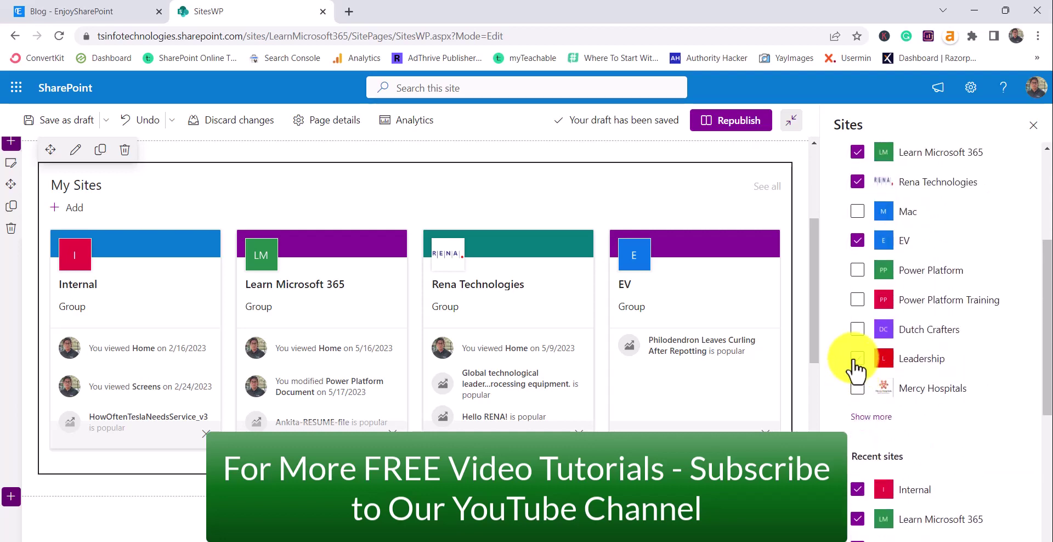
left_click(856, 359)
Republish the SitesWP page with the updated site selection.
scroll(509, 370, "down", 4)
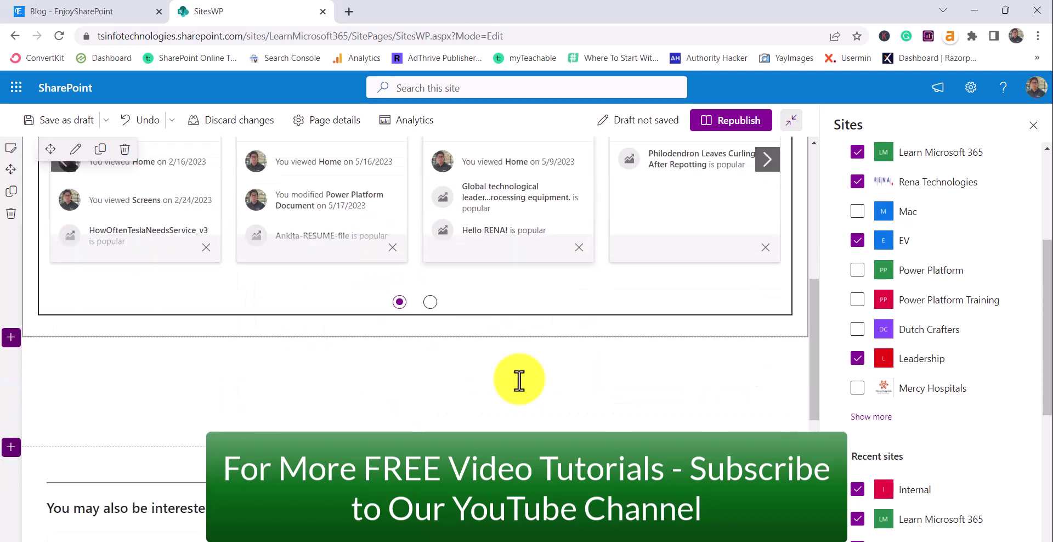
scroll(482, 336, "up", 3)
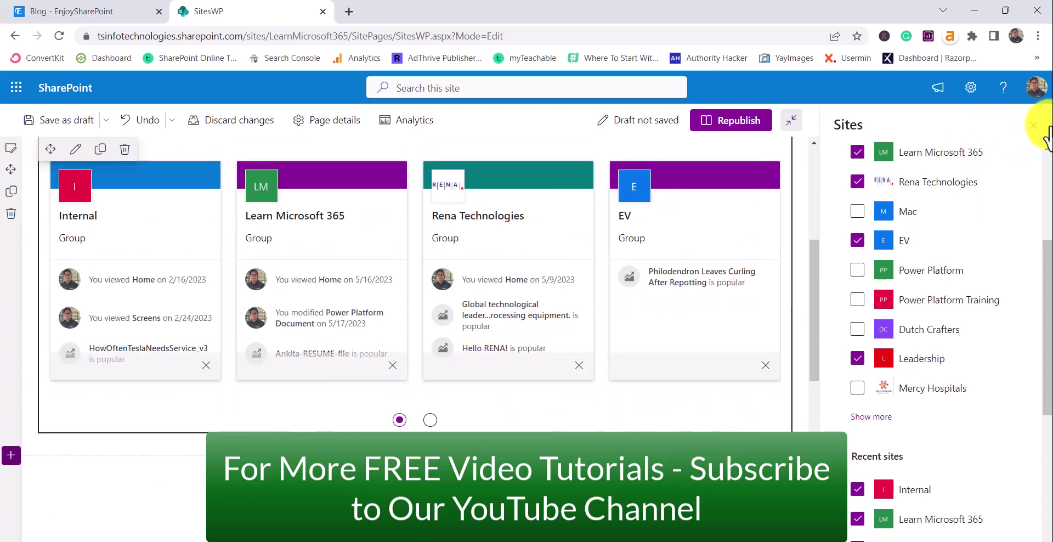
left_click(717, 124)
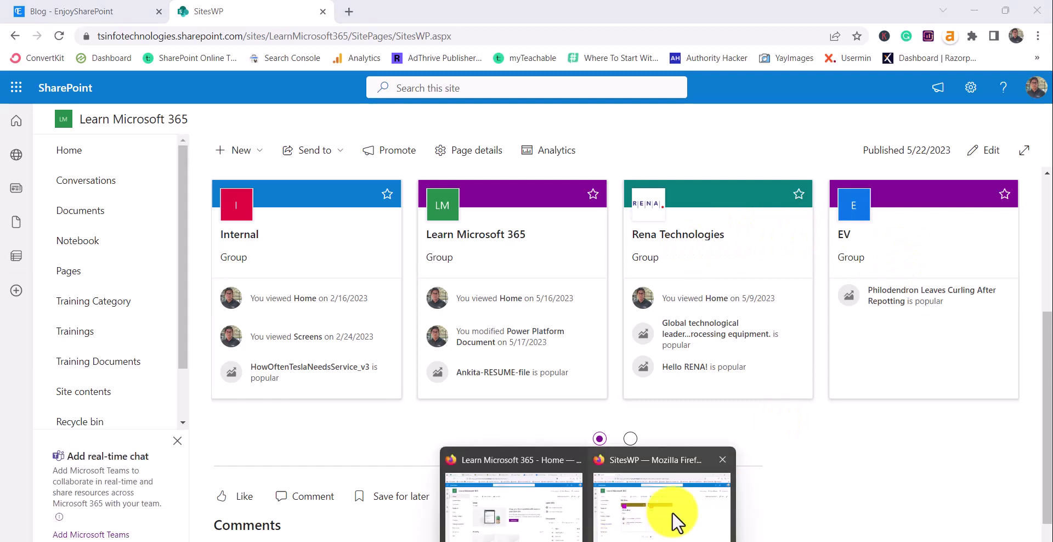
In Firefox, check the SitesWP address and signed-in account, then scroll to the My Sites cards.
left_click(674, 521)
left_click(437, 50)
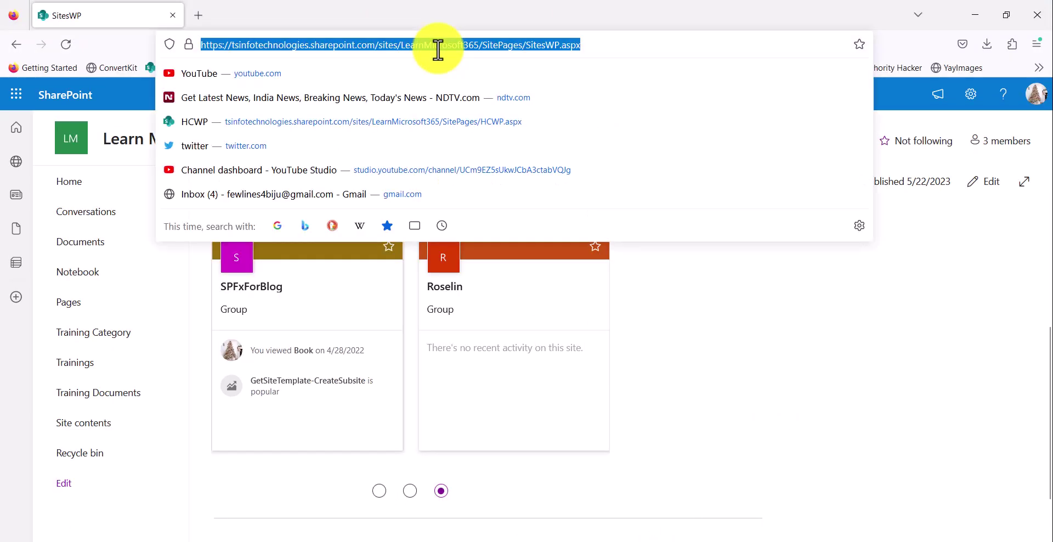
key("Escape")
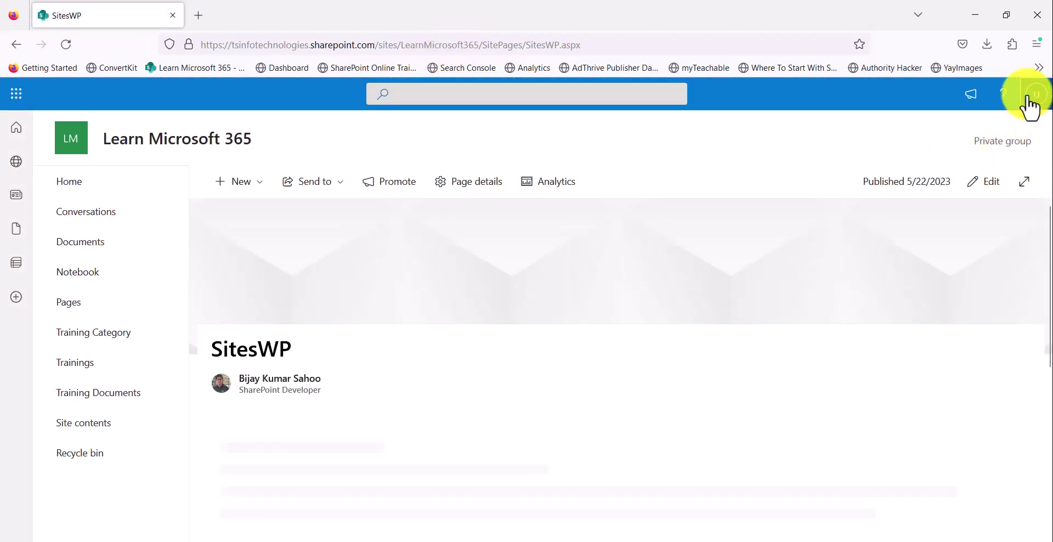
left_click(1028, 99)
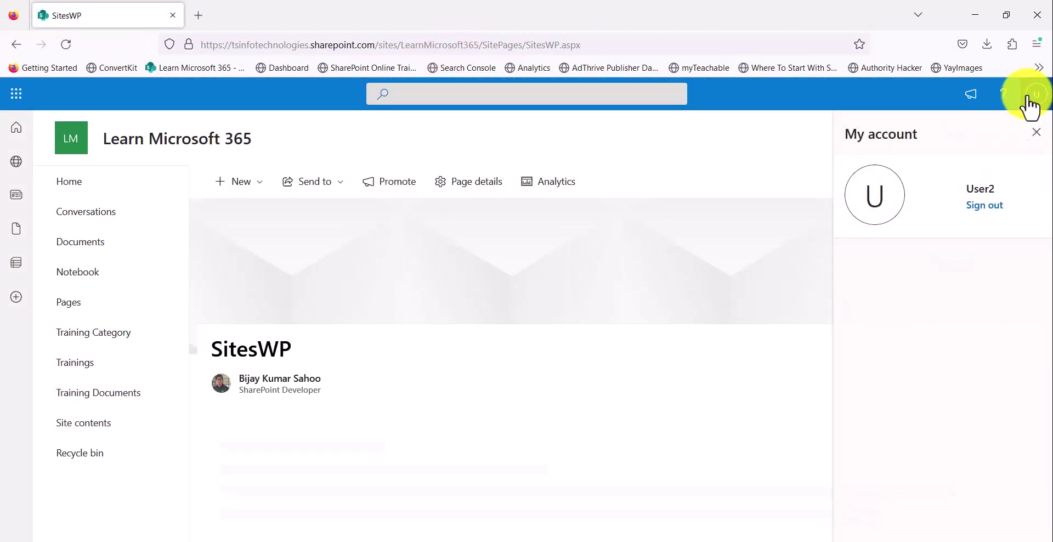
left_click(738, 172)
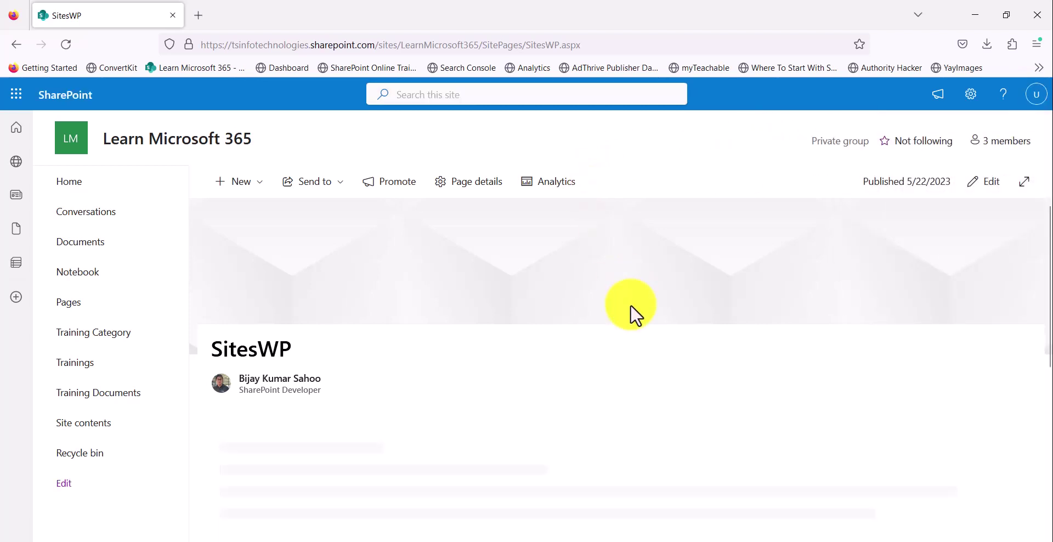
scroll(630, 305, "down", 3)
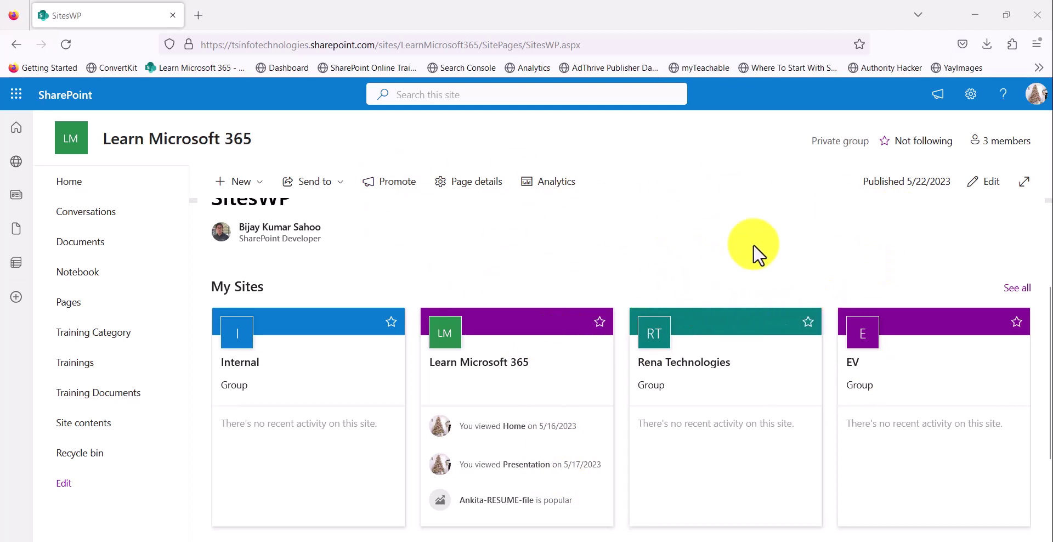
Back in Chrome, edit SitesWP, select the My Sites web part and open its settings pane.
mouse_move(618, 540)
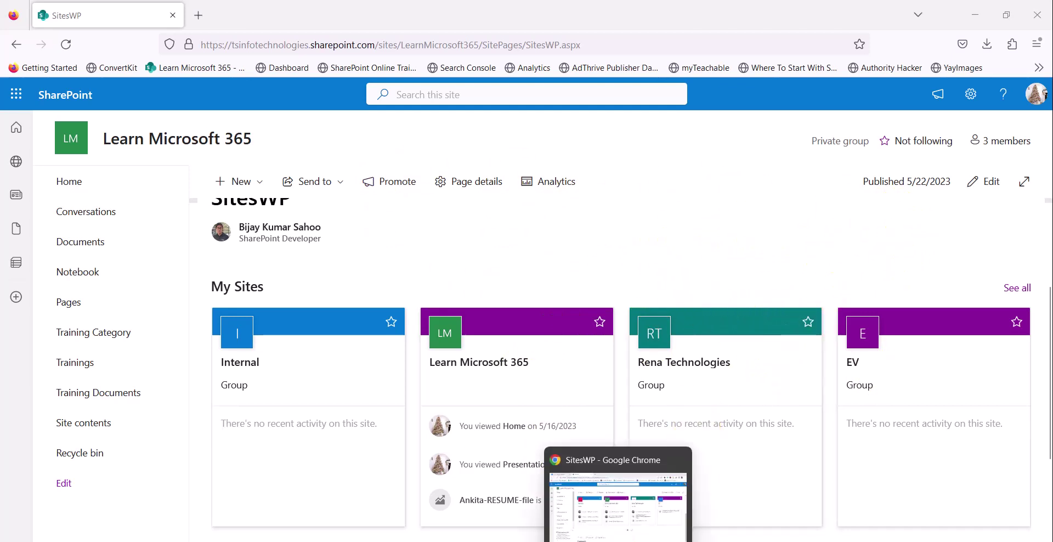
left_click(618, 507)
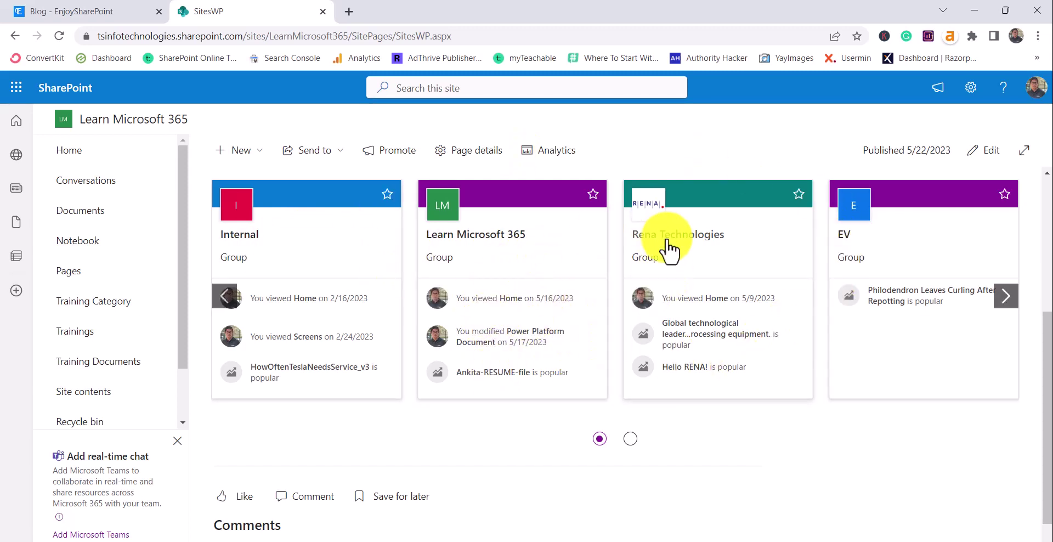
left_click(983, 150)
scroll(152, 350, "down", 2)
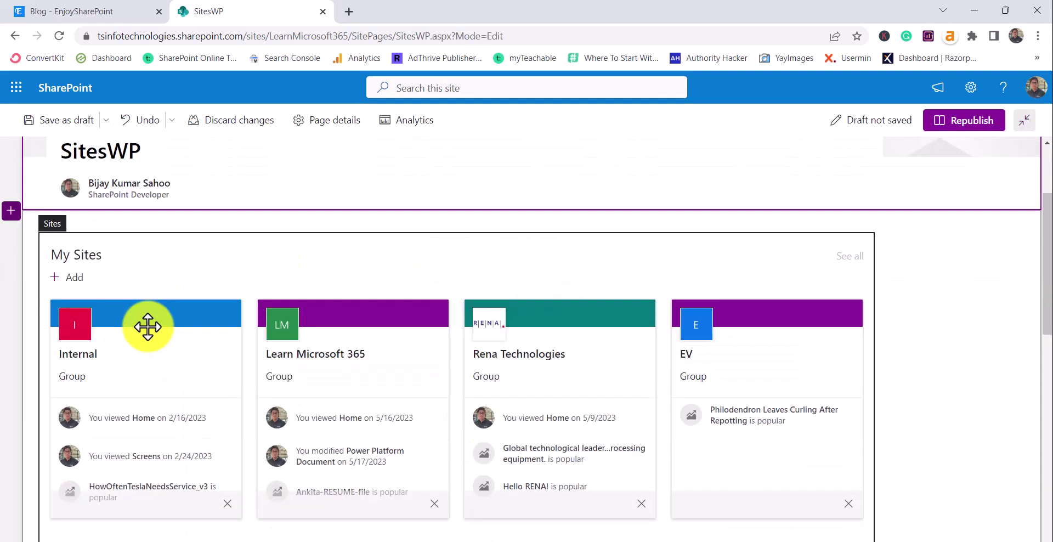
left_click(89, 247)
left_click(75, 217)
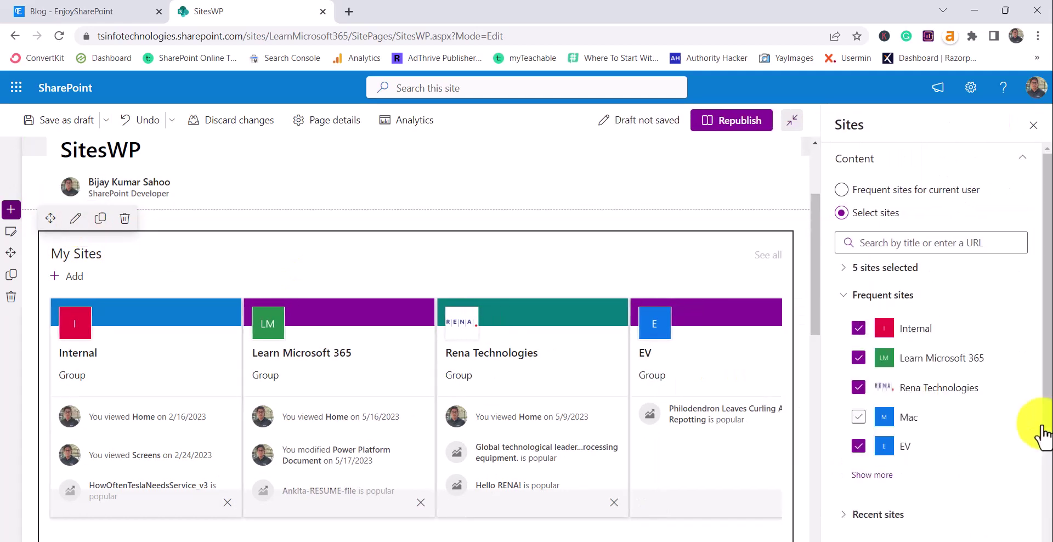
scroll(914, 433, "down", 3)
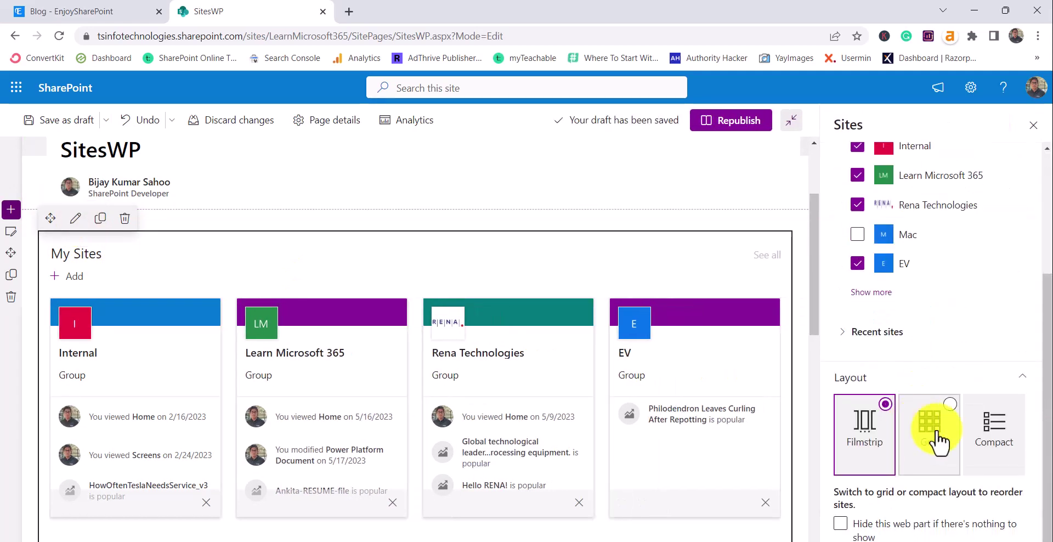
Switch My Sites to Grid, then Compact, and finally back to the Filmstrip layout.
left_click(938, 441)
scroll(324, 296, "down", 2)
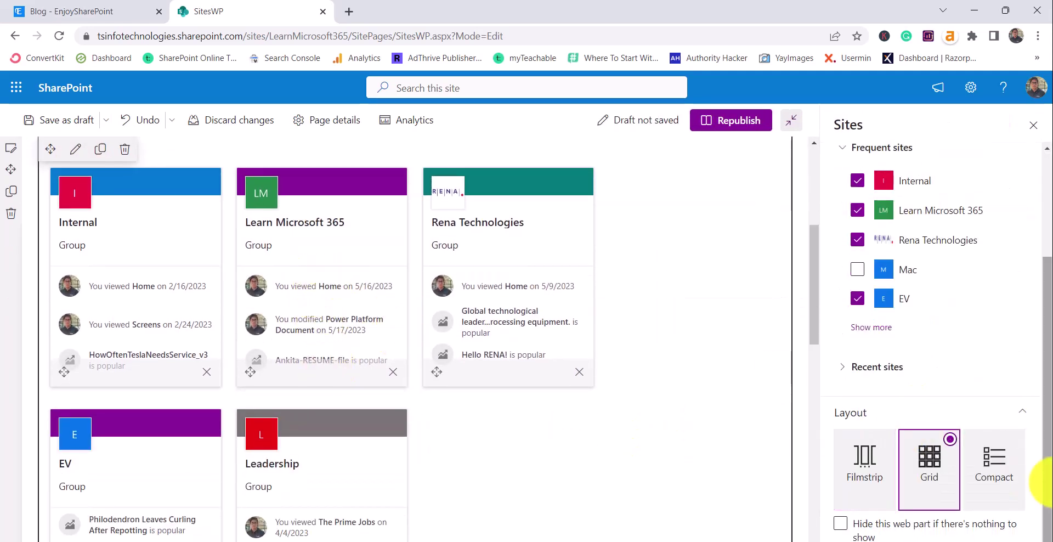
left_click(1009, 496)
scroll(377, 364, "up", 3)
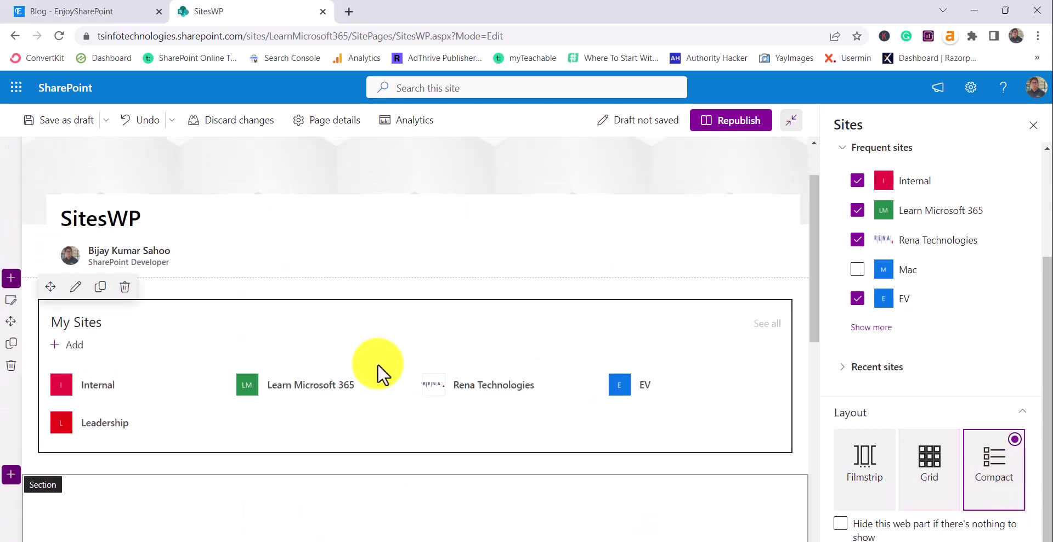
mouse_move(195, 378)
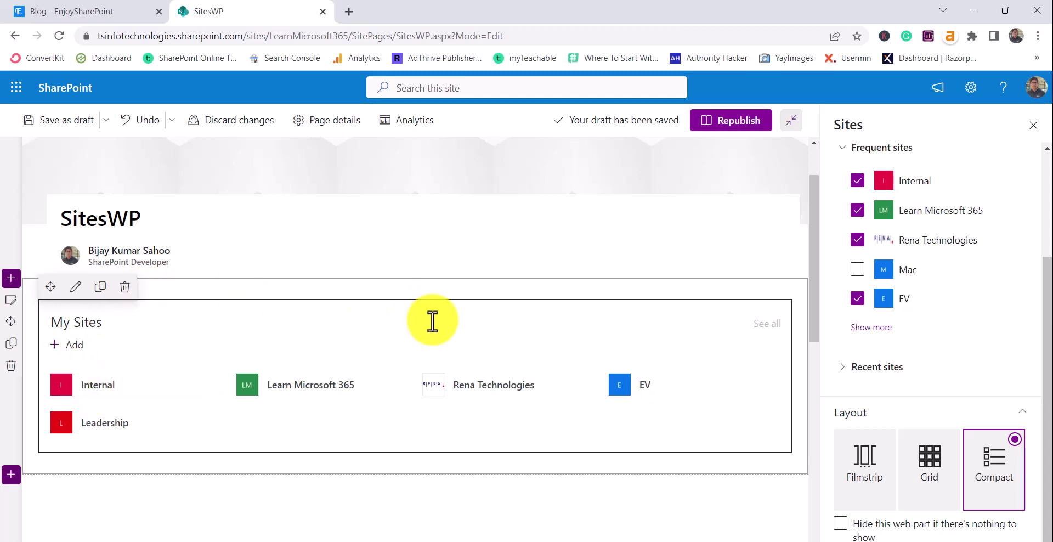
left_click(853, 475)
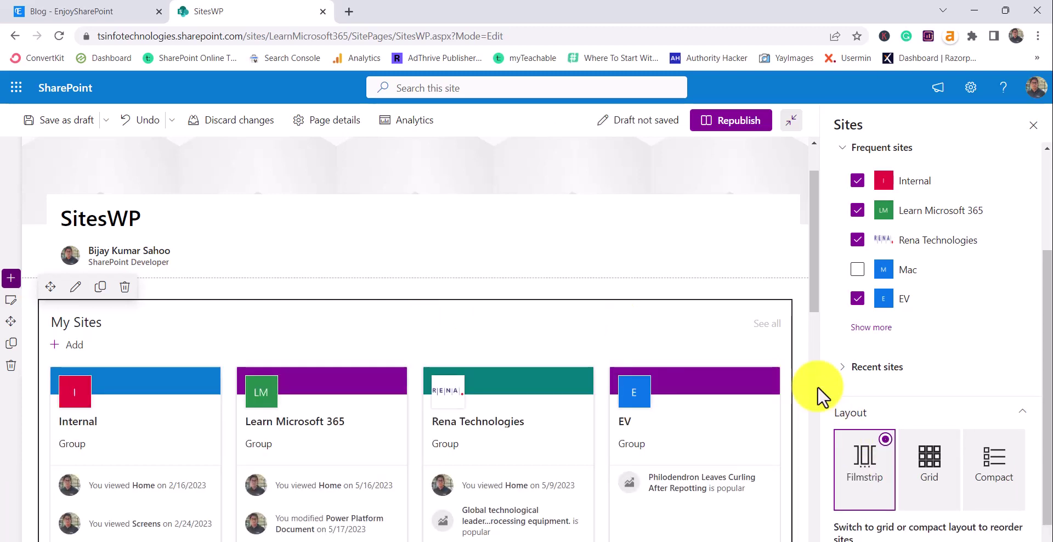
scroll(808, 413, "down", 3)
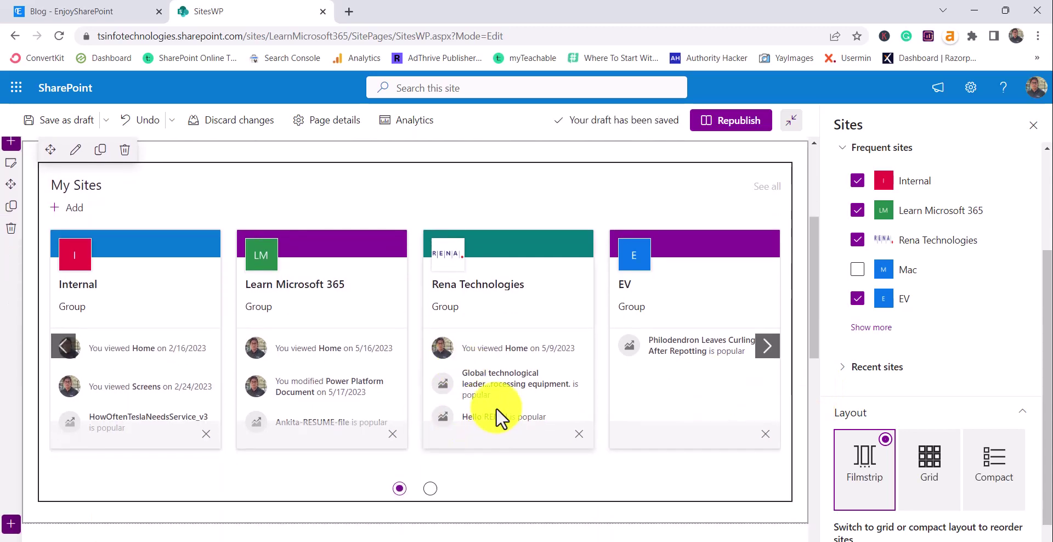